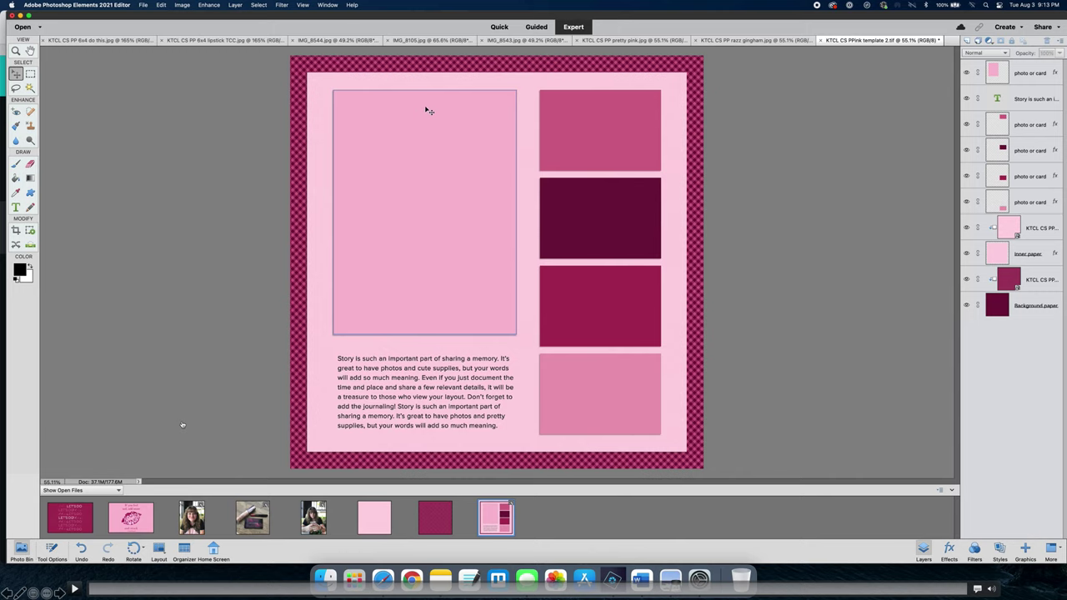
Scale the IMG_8544 photo to about 62% and position it over the large placeholder above the journaling text.
{"action": "key", "text": "space"}
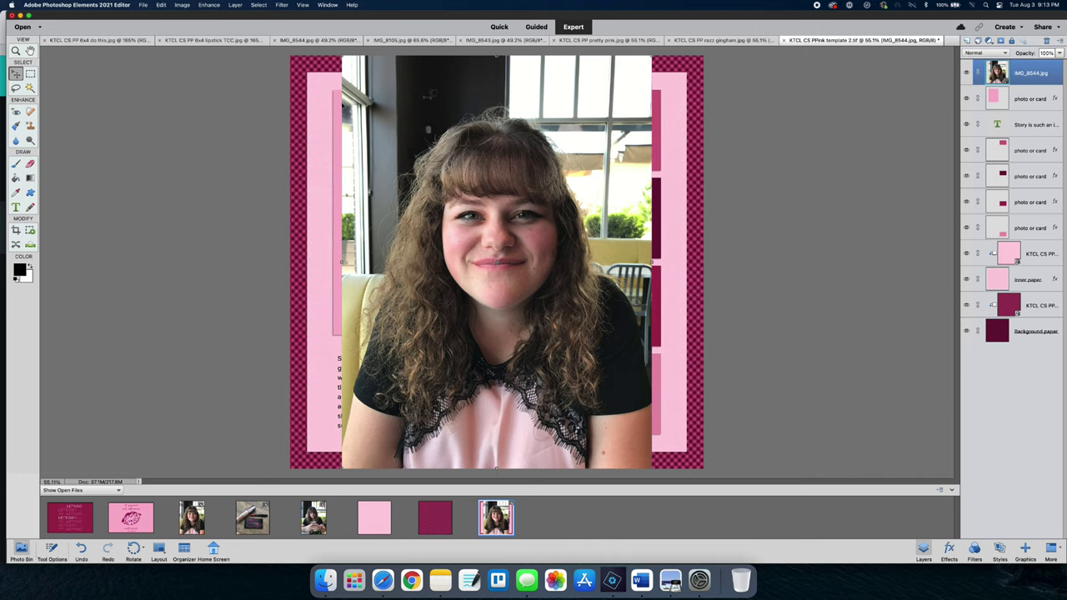
{"action": "mouse_move", "coordinate": [669, 272]}
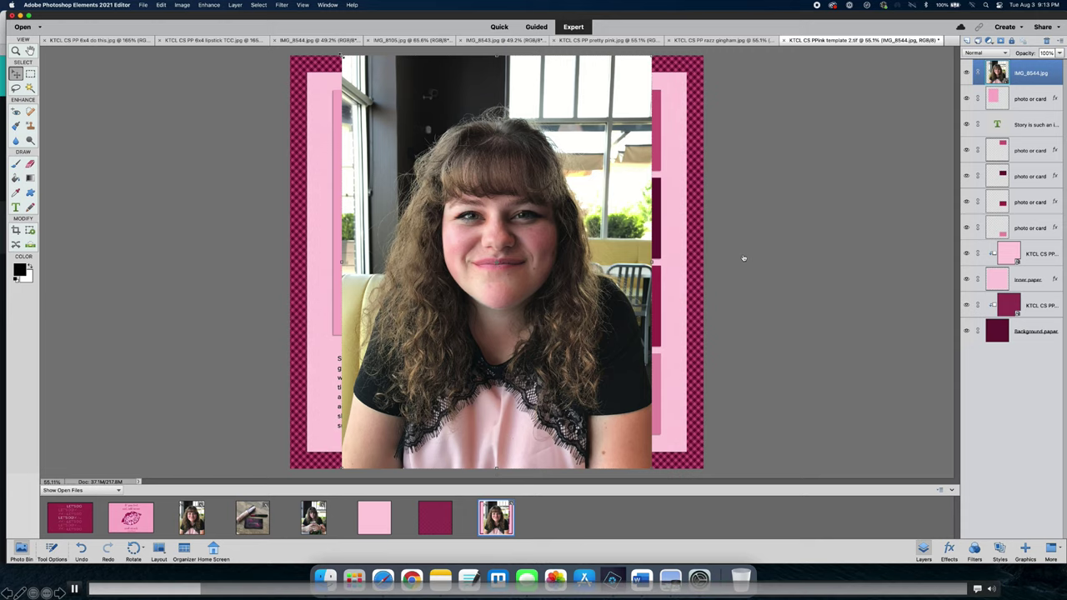
{"action": "left_click_drag", "start_coordinate": [342, 55], "coordinate": [486, 249]}
{"action": "left_click_drag", "start_coordinate": [566, 313], "coordinate": [408, 155]}
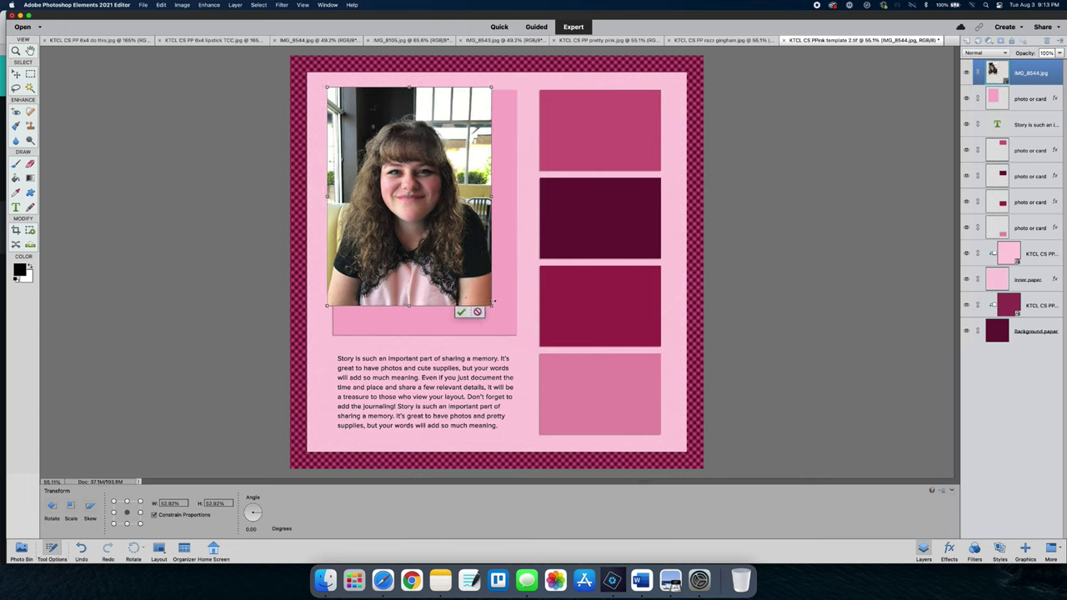
{"action": "left_click_drag", "start_coordinate": [491, 305], "coordinate": [517, 340]}
{"action": "left_click_drag", "start_coordinate": [489, 284], "coordinate": [495, 286]}
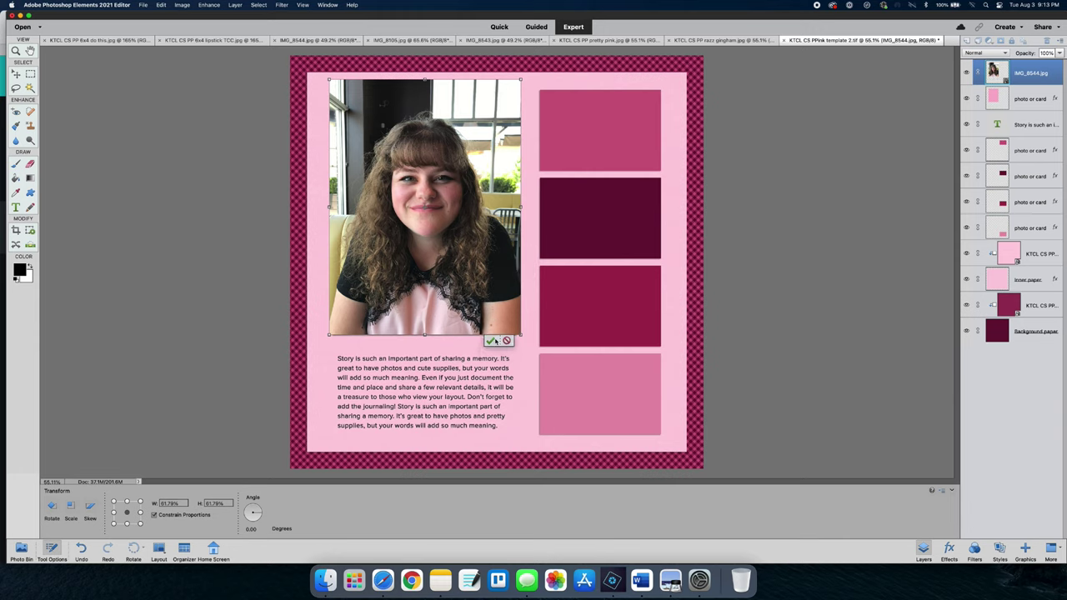
{"action": "left_click", "coordinate": [490, 340]}
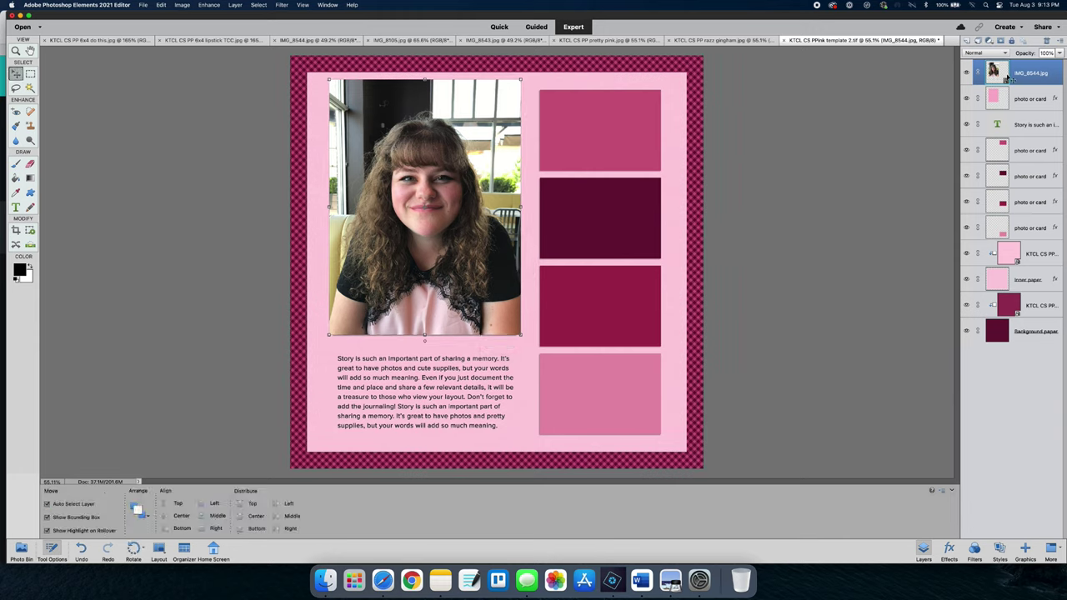
Clip the IMG_8544 photo to the large placeholder beneath it with a clipping mask, and deselect the layer.
{"action": "right_click", "coordinate": [1035, 74]}
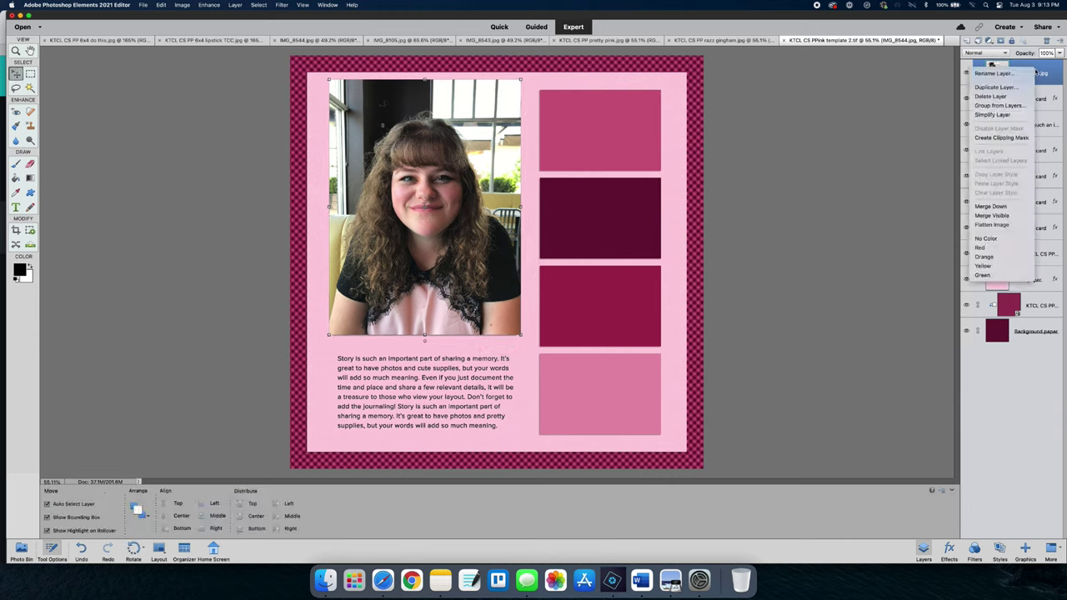
{"action": "left_click", "coordinate": [878, 139]}
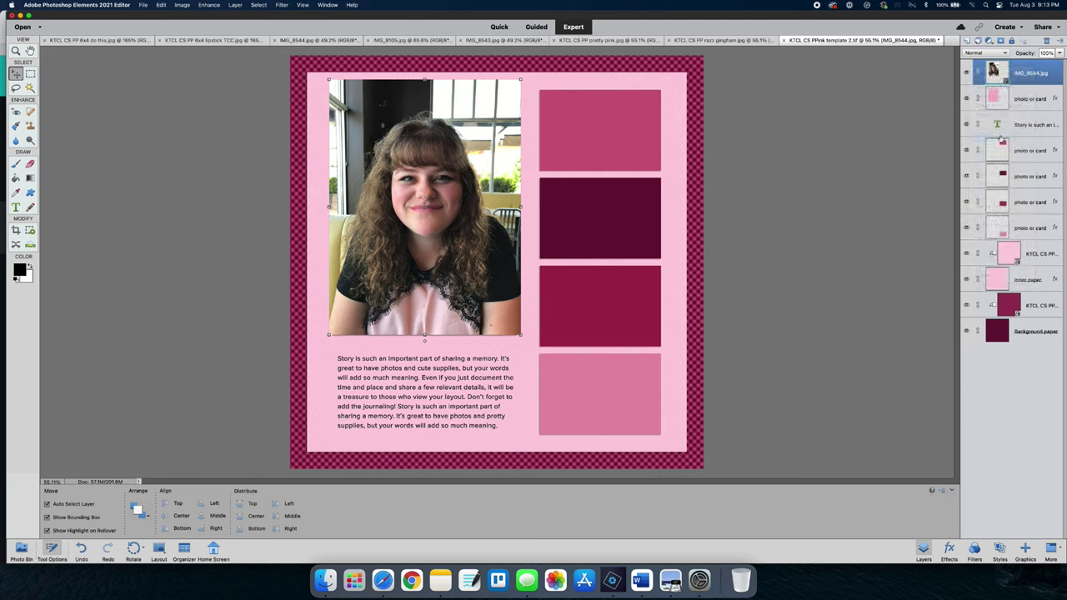
{"action": "key", "text": "super+g"}
{"action": "left_click", "coordinate": [839, 139]}
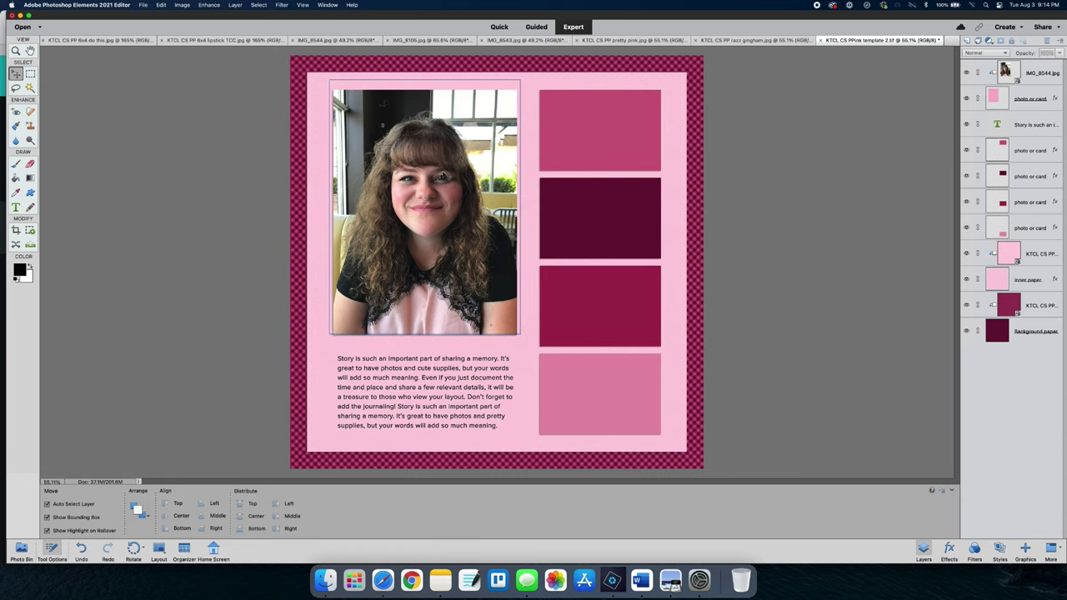
Enlarge the clipped IMG_8544 portrait to about 103% so it extends past the placeholder's upper left corner.
{"action": "left_click", "coordinate": [355, 122]}
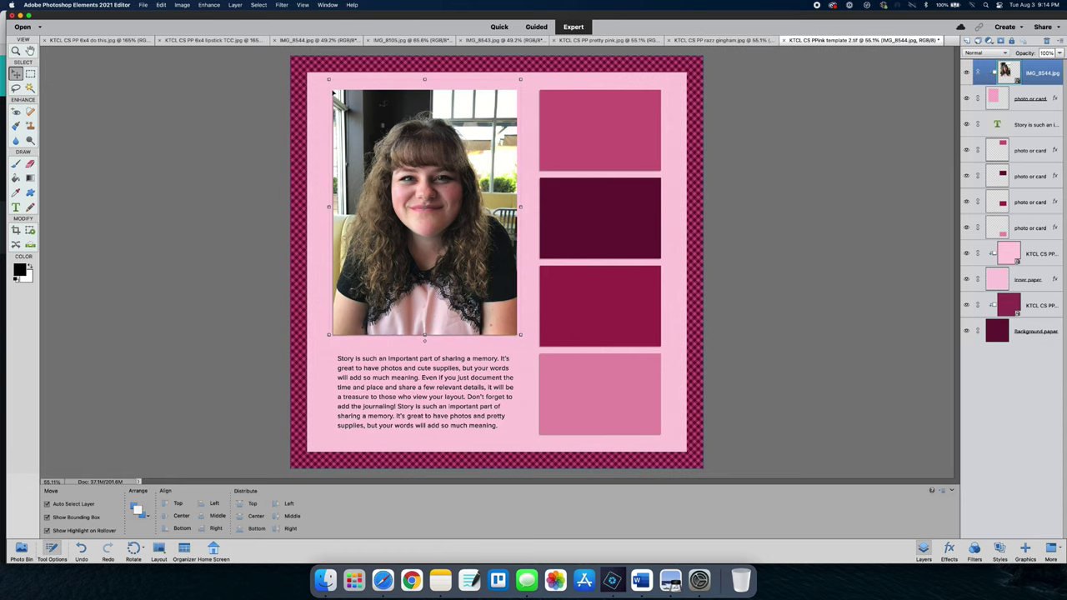
{"action": "left_click", "coordinate": [328, 79]}
{"action": "left_click_drag", "start_coordinate": [329, 79], "coordinate": [323, 72]}
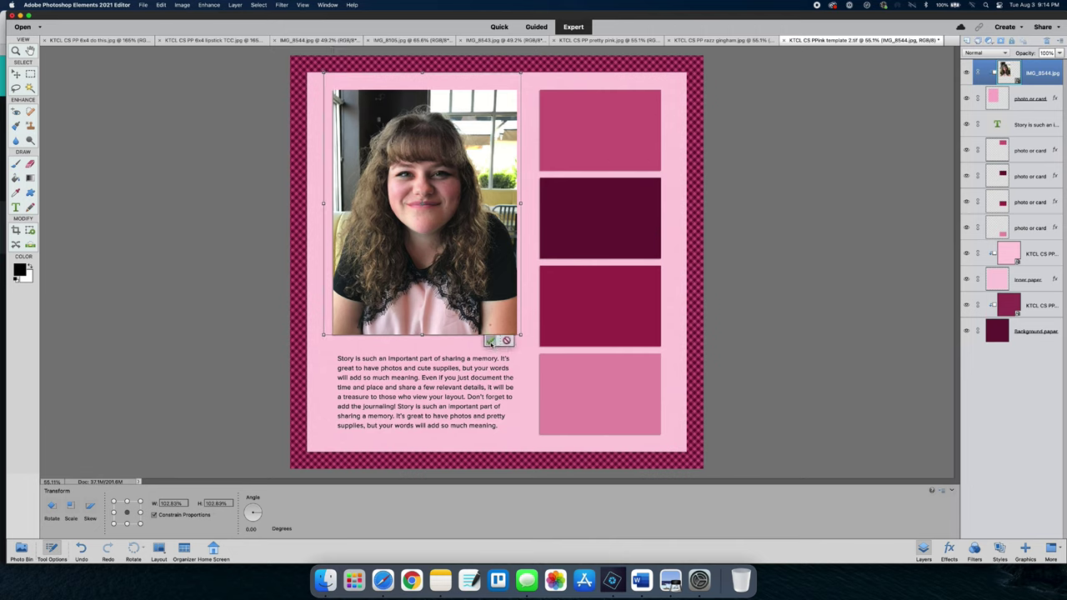
{"action": "left_click", "coordinate": [490, 340]}
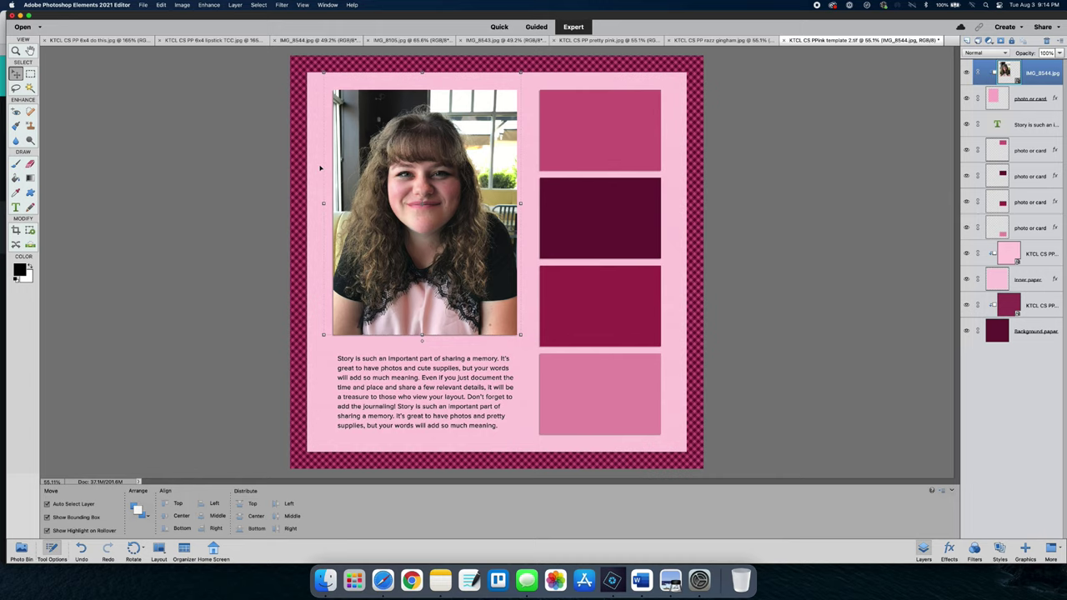
{"action": "left_click", "coordinate": [315, 138]}
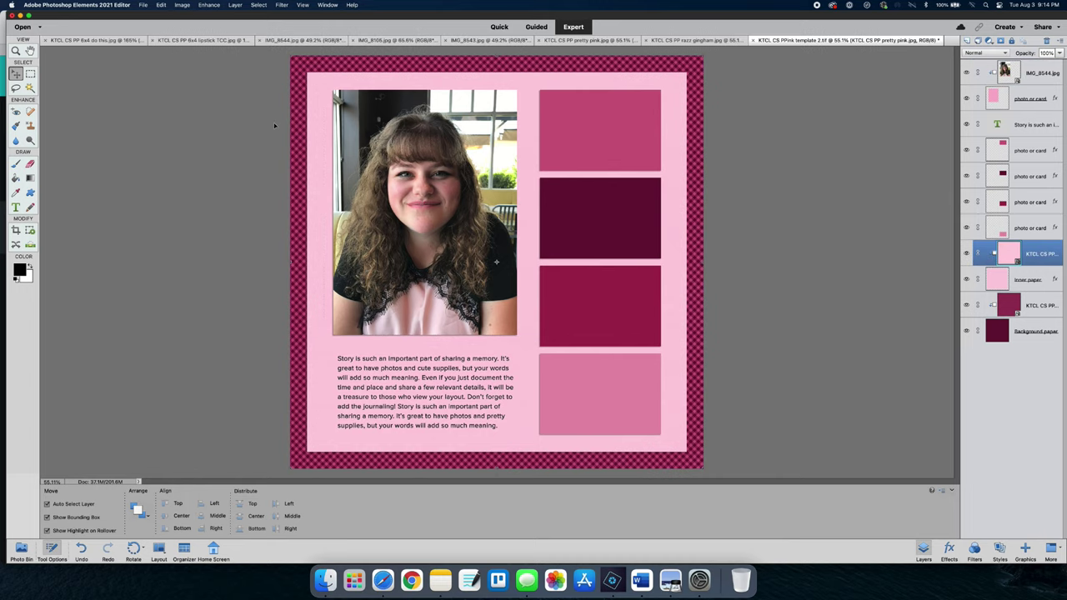
Add the IMG_8105 makeup photo above the dark second placeholder's layer, scale it to about 39% and position it over that placeholder.
{"action": "left_click", "coordinate": [21, 548]}
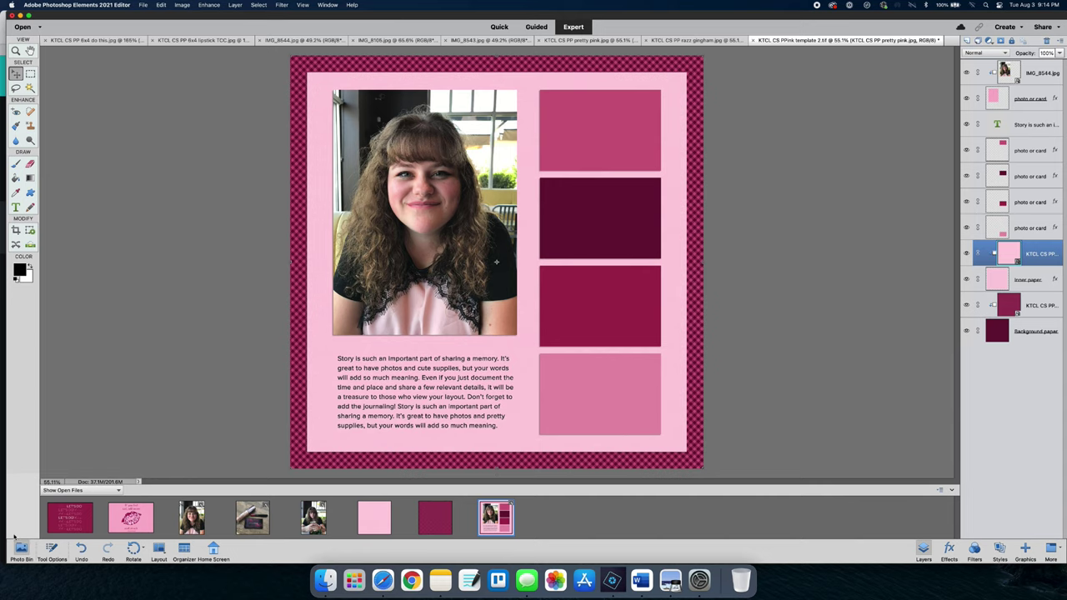
{"action": "left_click", "coordinate": [576, 215]}
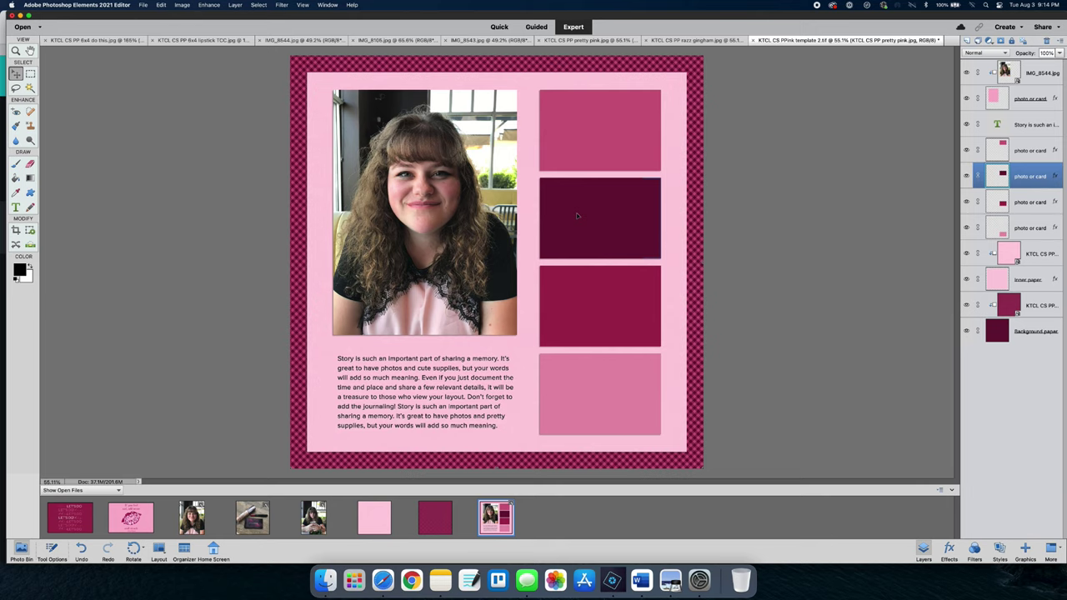
{"action": "left_click_drag", "start_coordinate": [252, 517], "coordinate": [534, 212]}
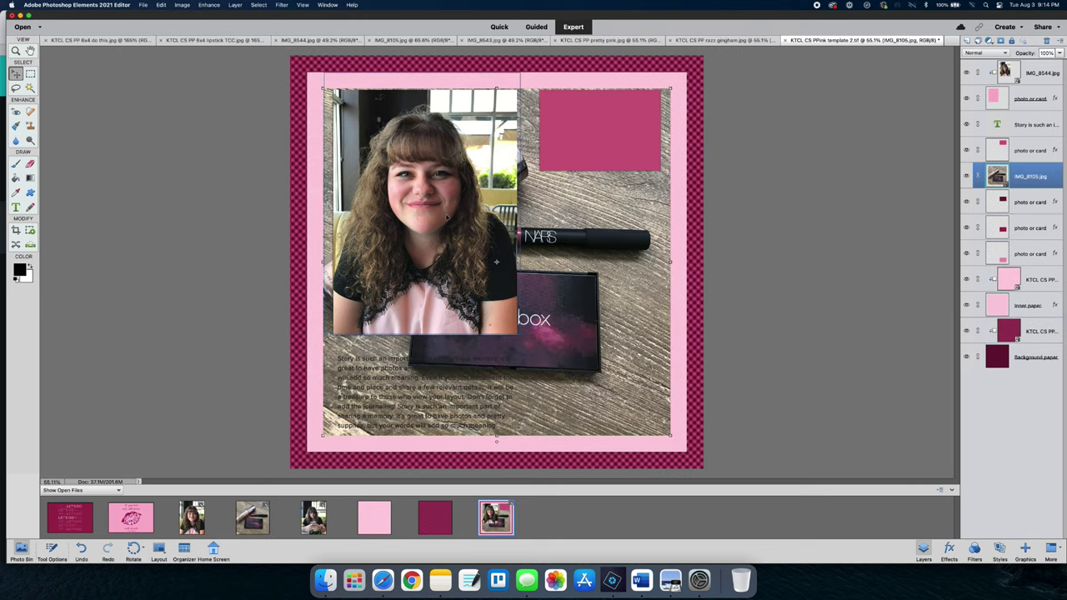
{"action": "left_click_drag", "start_coordinate": [322, 87], "coordinate": [541, 289]}
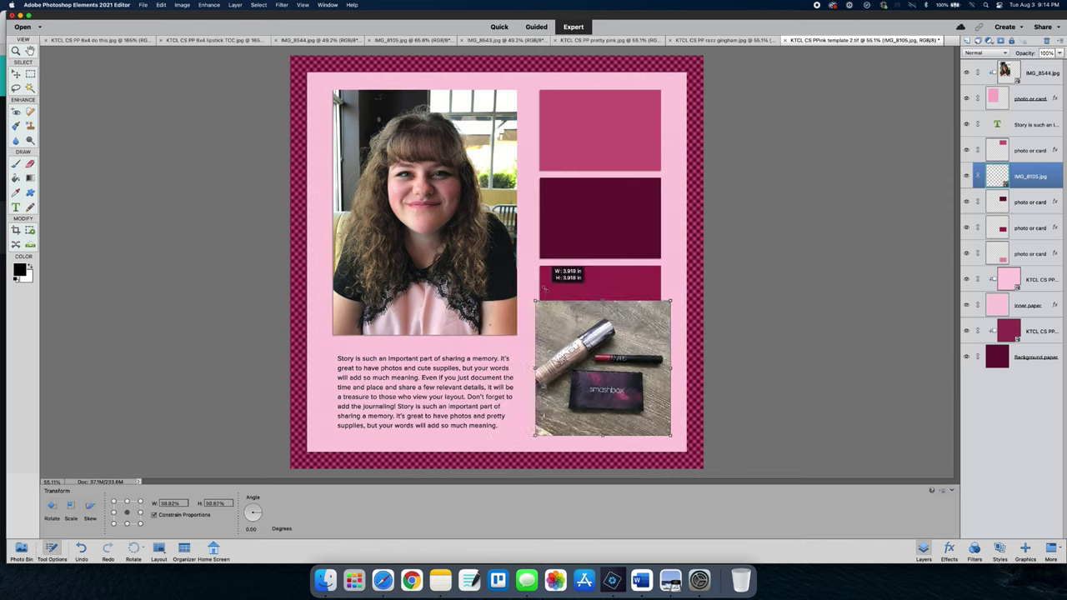
{"action": "left_click_drag", "start_coordinate": [612, 319], "coordinate": [609, 161]}
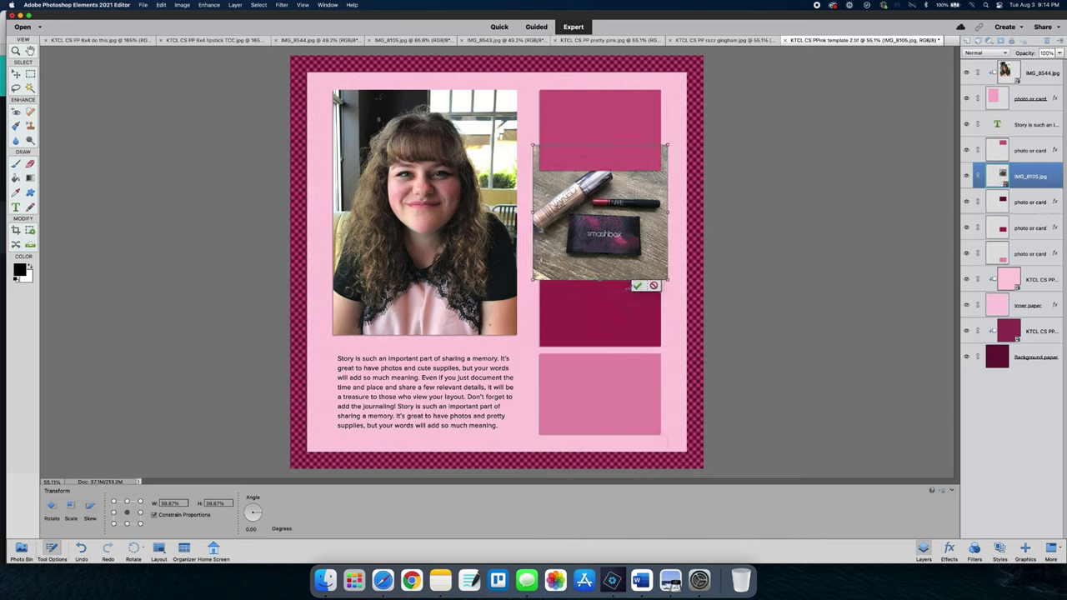
{"action": "left_click", "coordinate": [637, 287]}
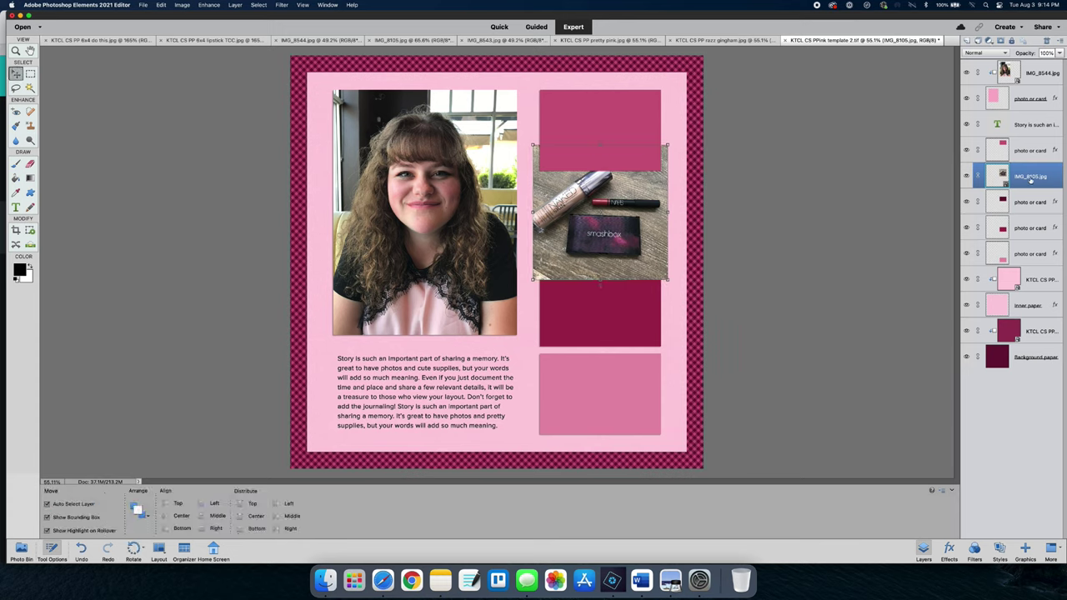
Clip the IMG_8105 makeup photo to the second placeholder and shift it slightly down within the frame.
{"action": "right_click", "coordinate": [1031, 177]}
{"action": "left_click", "coordinate": [1014, 244]}
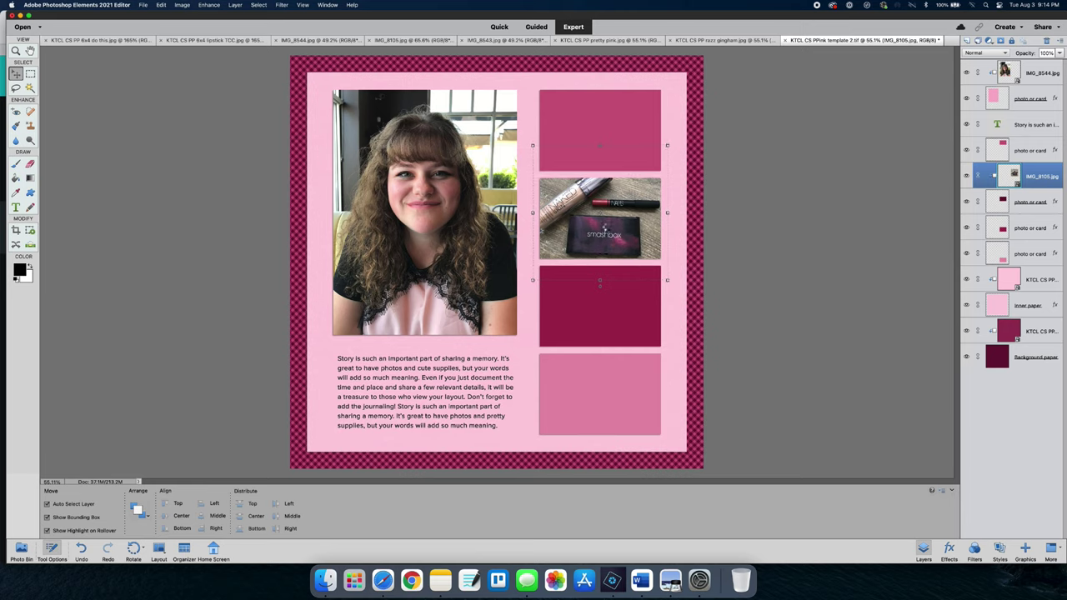
{"action": "left_click_drag", "start_coordinate": [604, 228], "coordinate": [608, 234]}
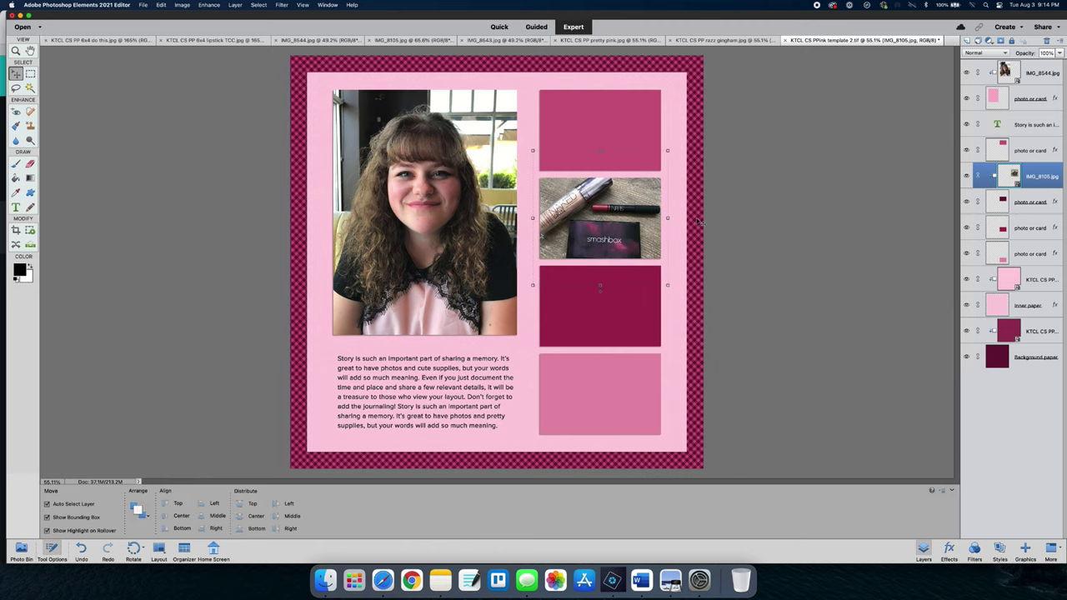
Select the lowest pink placeholder in the right column and close the already used IMG_8544 and IMG_8105 source files.
{"action": "left_click", "coordinate": [600, 384]}
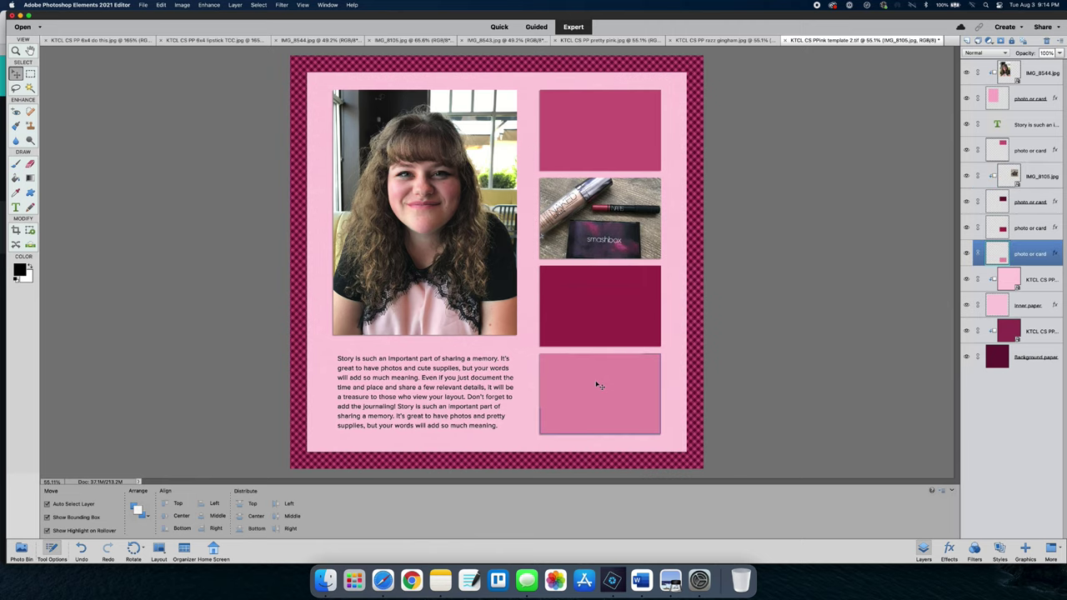
{"action": "left_click", "coordinate": [20, 550]}
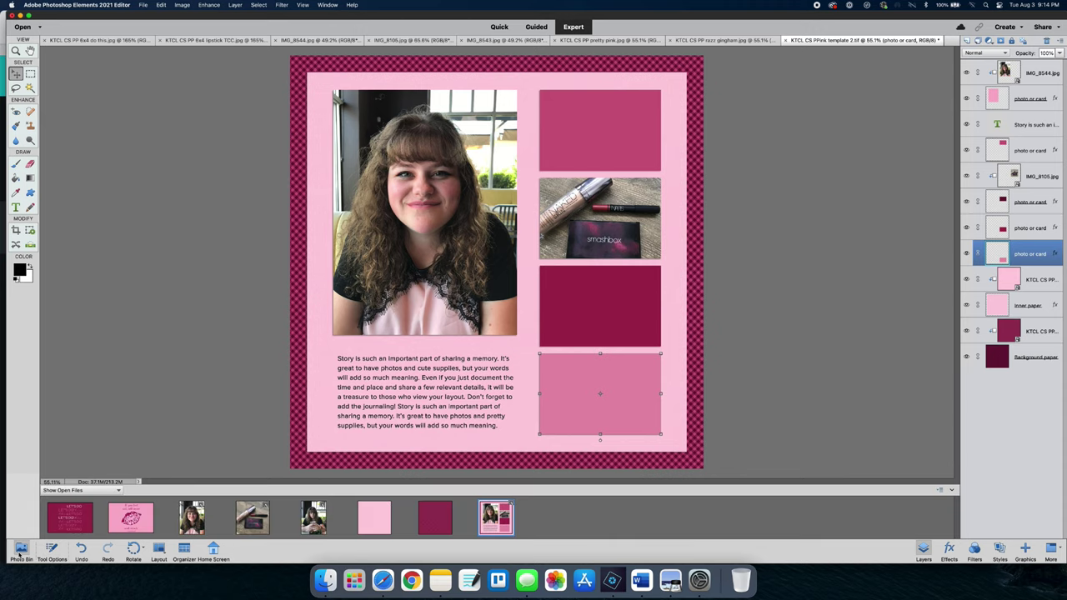
{"action": "right_click", "coordinate": [192, 527]}
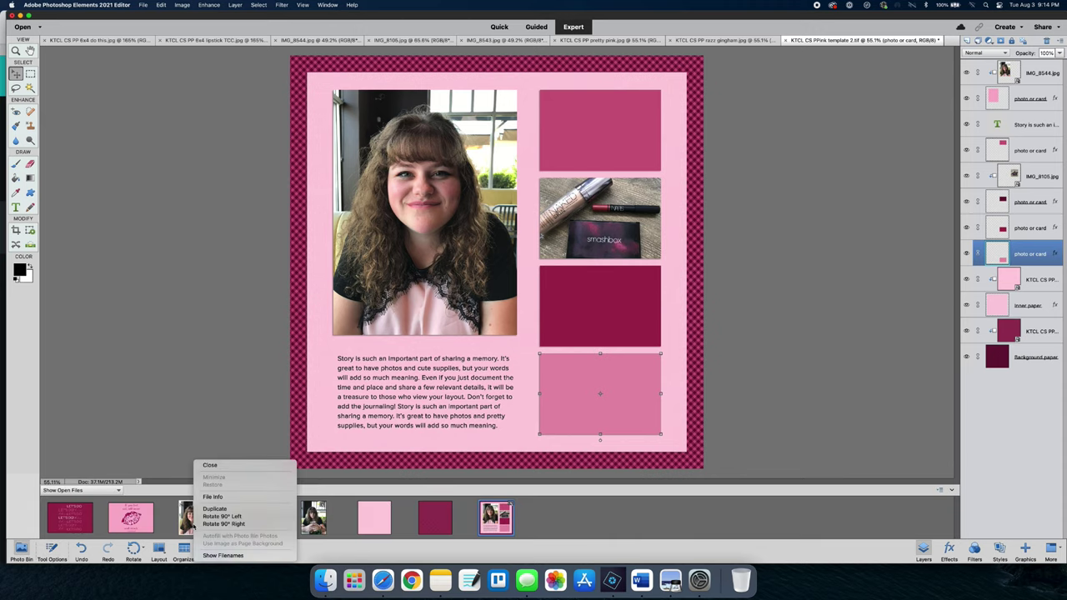
{"action": "left_click", "coordinate": [209, 466]}
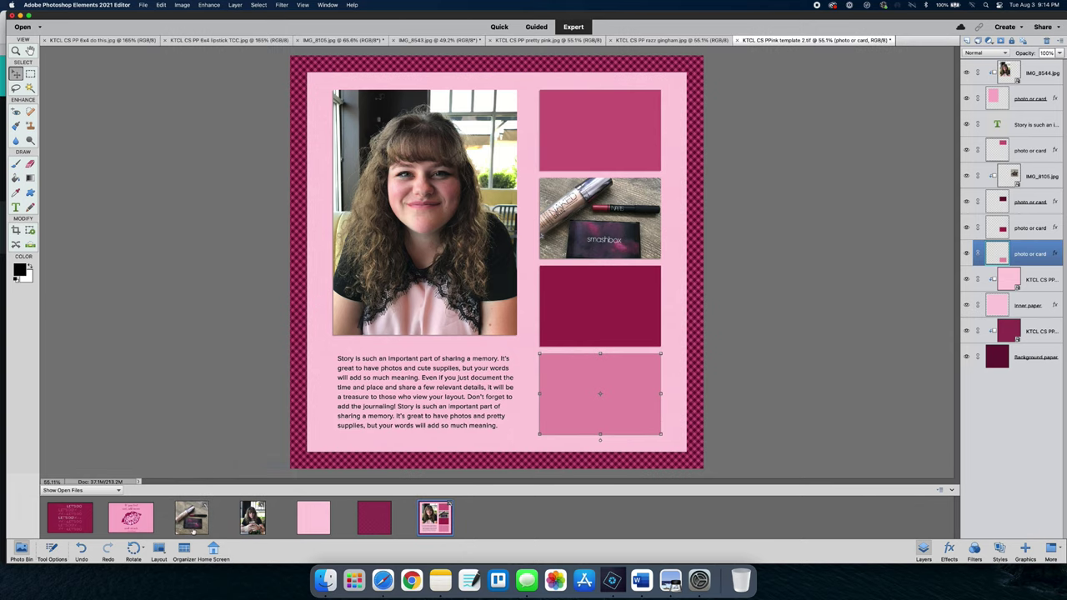
{"action": "right_click", "coordinate": [193, 527]}
{"action": "left_click", "coordinate": [212, 467]}
Add the IMG_8543 photo to the layout, scale it to about 41% and position it behind the lowest placeholder.
{"action": "left_click_drag", "start_coordinate": [193, 527], "coordinate": [520, 360]}
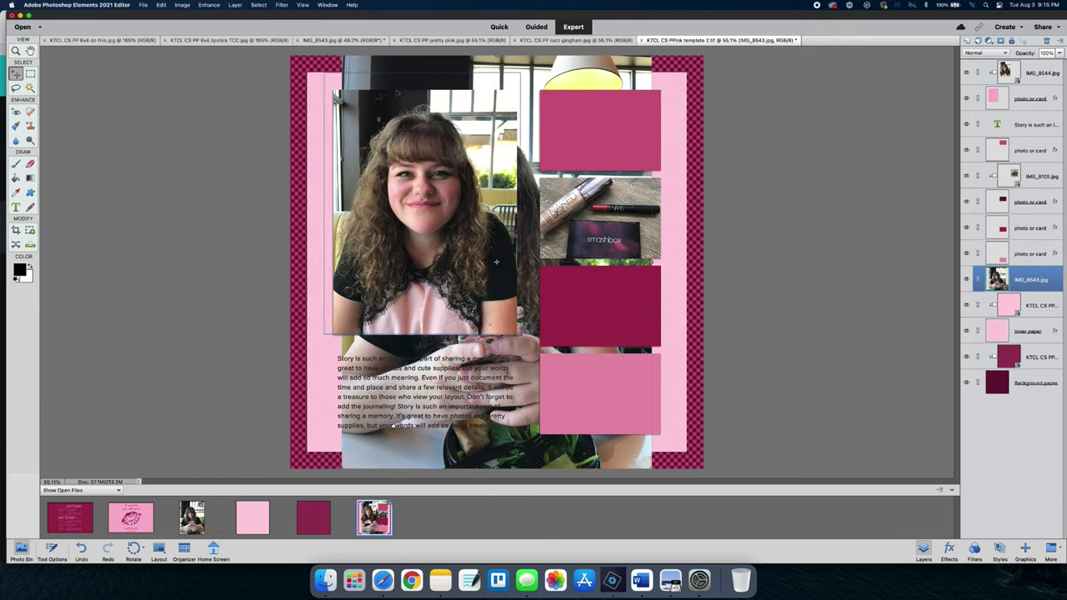
{"action": "left_click_drag", "start_coordinate": [343, 59], "coordinate": [531, 309]}
{"action": "left_click_drag", "start_coordinate": [651, 310], "coordinate": [660, 298]}
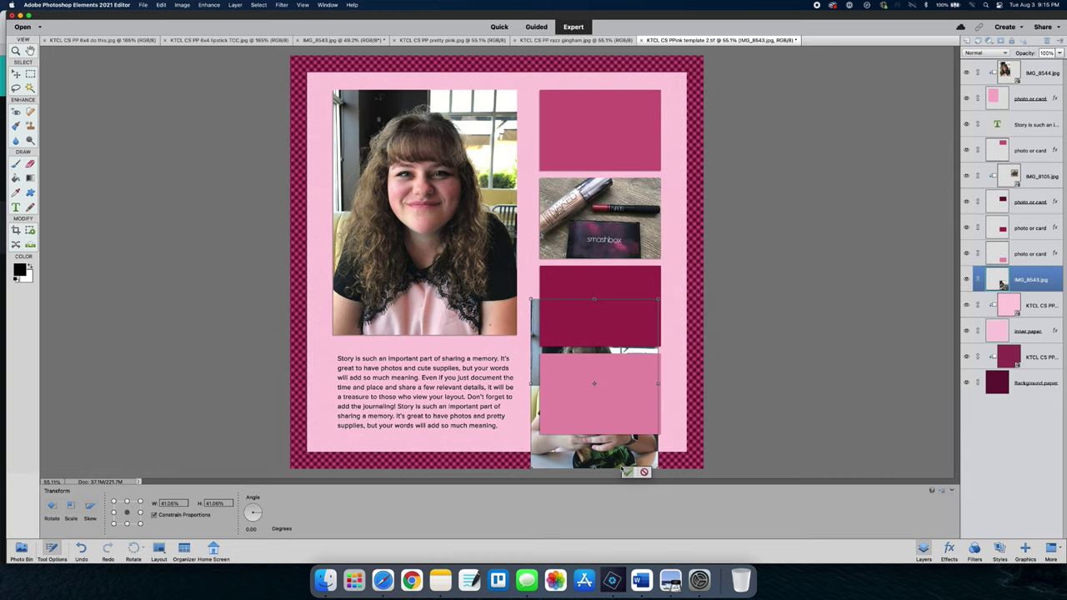
{"action": "left_click", "coordinate": [628, 473]}
{"action": "left_click_drag", "start_coordinate": [626, 435], "coordinate": [635, 450]}
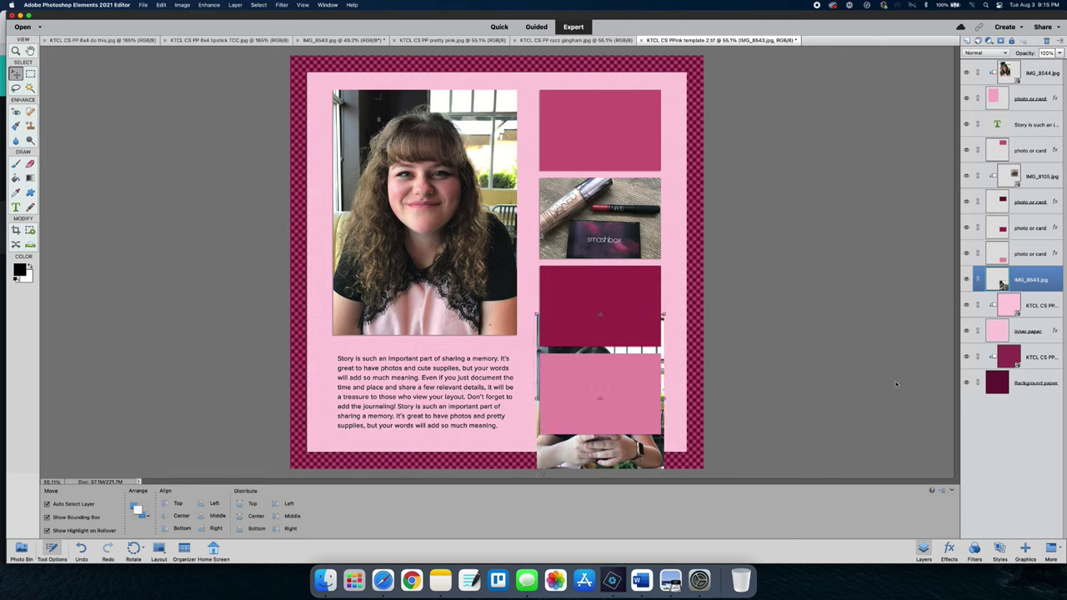
Move the IMG_8543 layer directly above the lowest placeholder's layer and clip it to that placeholder.
{"action": "left_click_drag", "start_coordinate": [1058, 282], "coordinate": [1035, 252]}
{"action": "right_click", "coordinate": [1036, 253]}
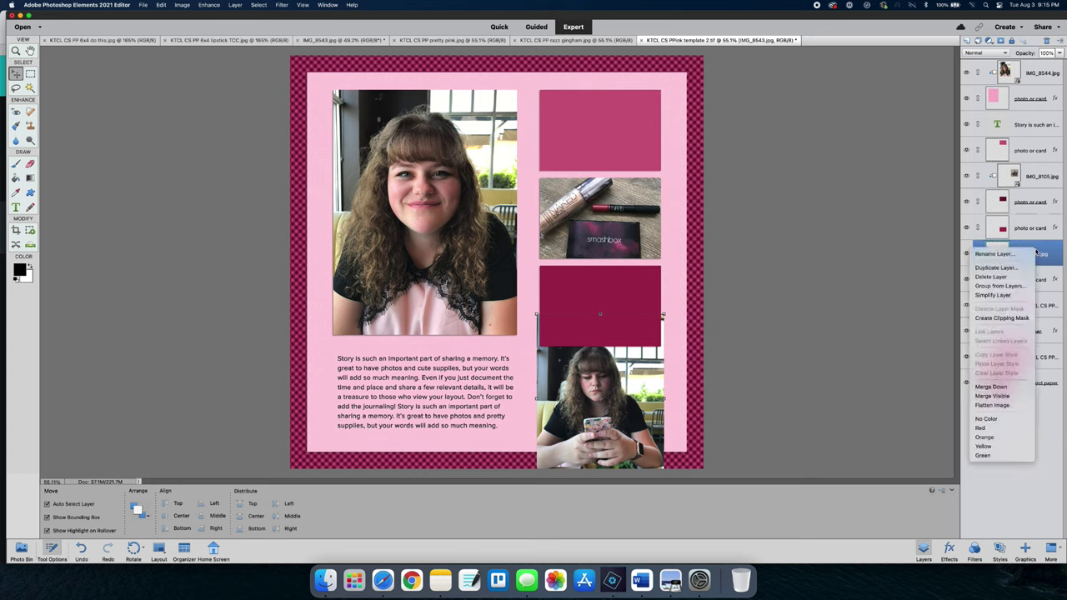
{"action": "left_click", "coordinate": [1018, 318]}
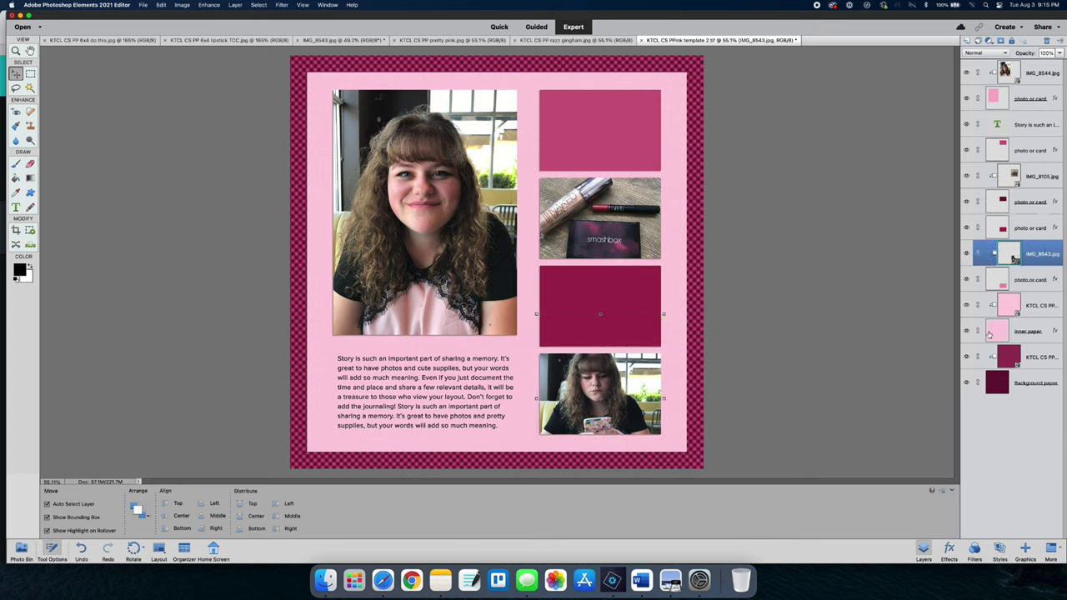
{"action": "left_click", "coordinate": [816, 384]}
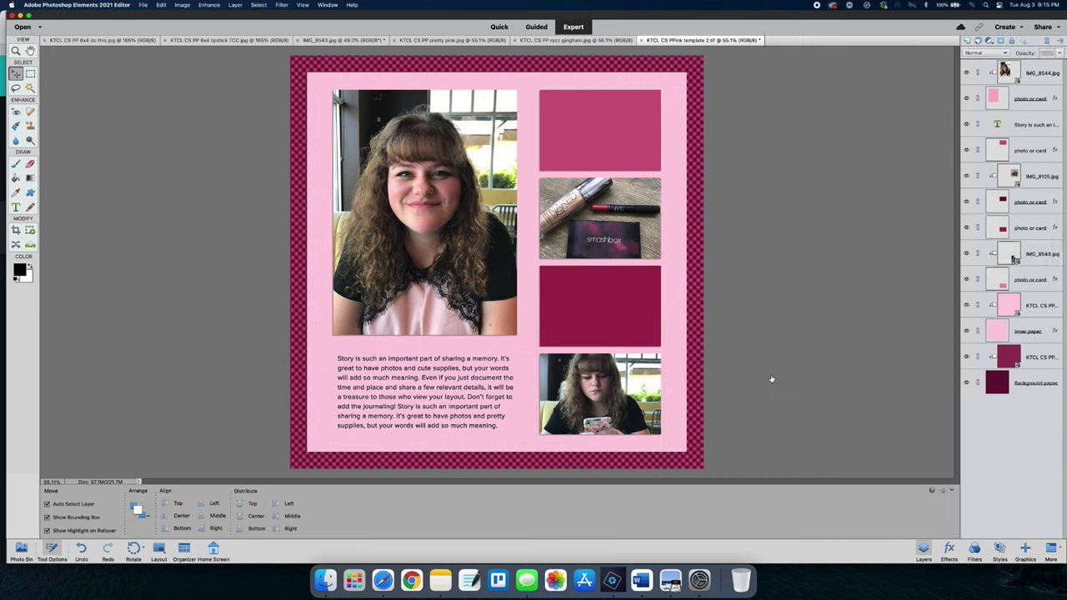
Add the KTCL CS PP 6x4 do this card above the uppermost right-column placeholder's layer and scale it to about 60% to cover that placeholder.
{"action": "left_click", "coordinate": [609, 119]}
{"action": "left_click", "coordinate": [21, 550]}
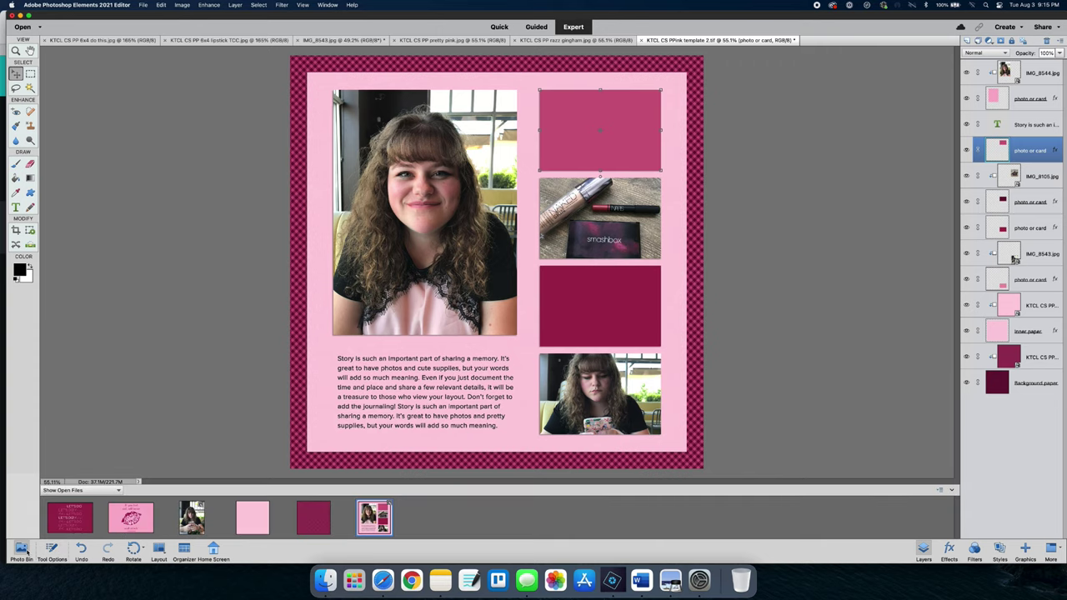
{"action": "left_click_drag", "start_coordinate": [73, 523], "coordinate": [534, 145]}
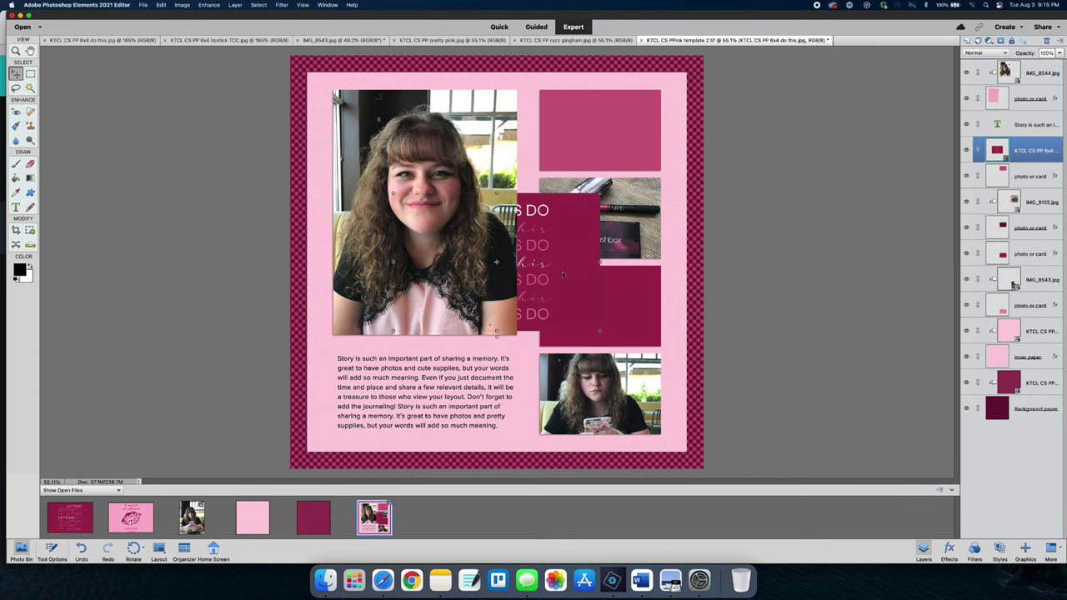
{"action": "left_click_drag", "start_coordinate": [569, 267], "coordinate": [623, 173]}
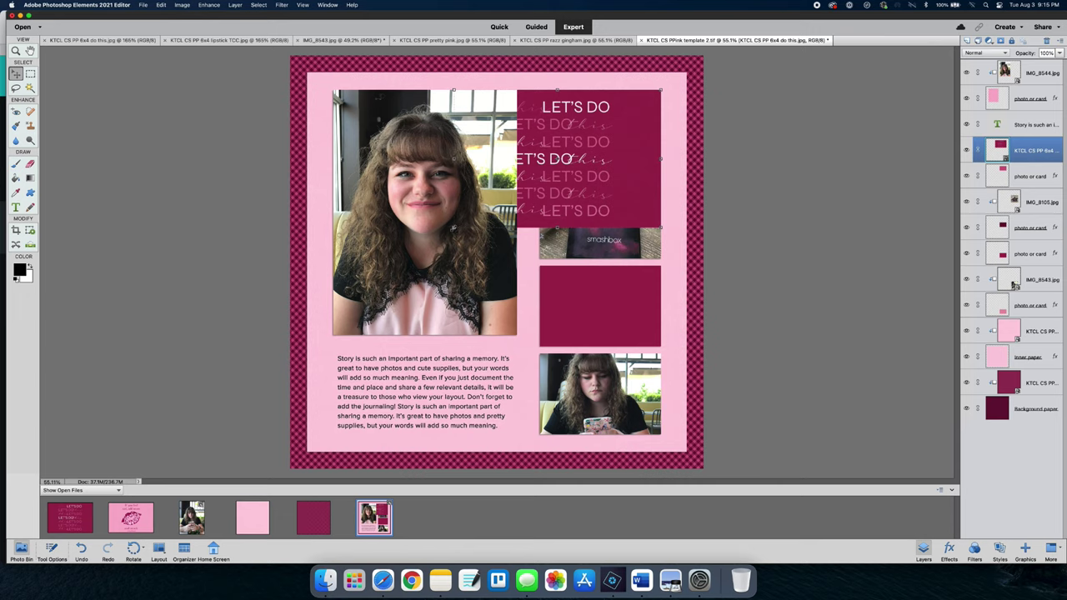
{"action": "left_click_drag", "start_coordinate": [528, 205], "coordinate": [556, 188]}
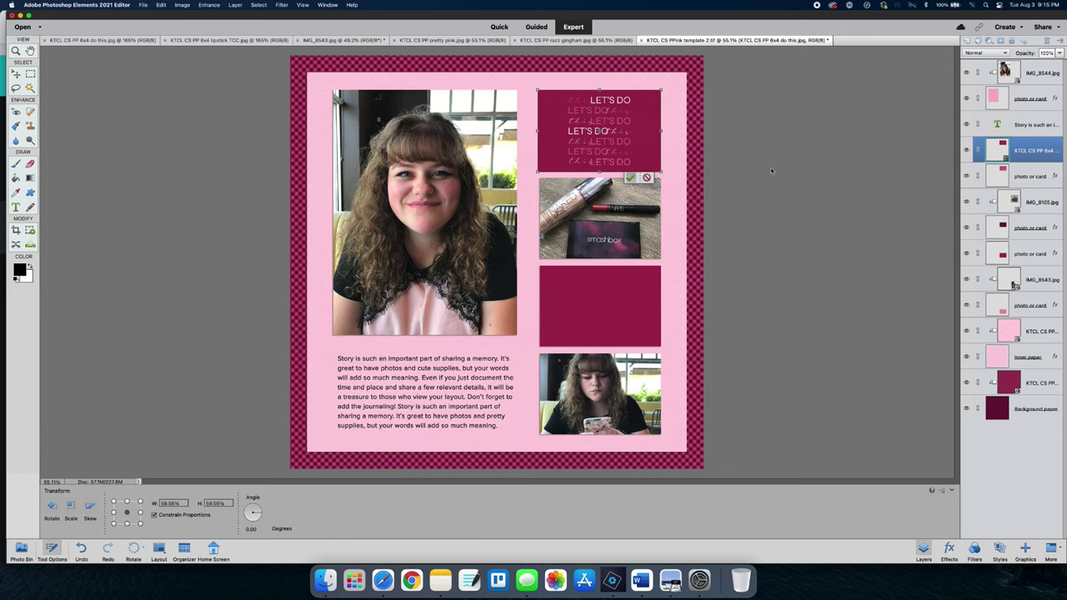
{"action": "key", "text": "Return"}
Clip the KTCL CS PP 6x4 do this card to the uppermost right-column placeholder and deselect it.
{"action": "right_click", "coordinate": [1032, 149]}
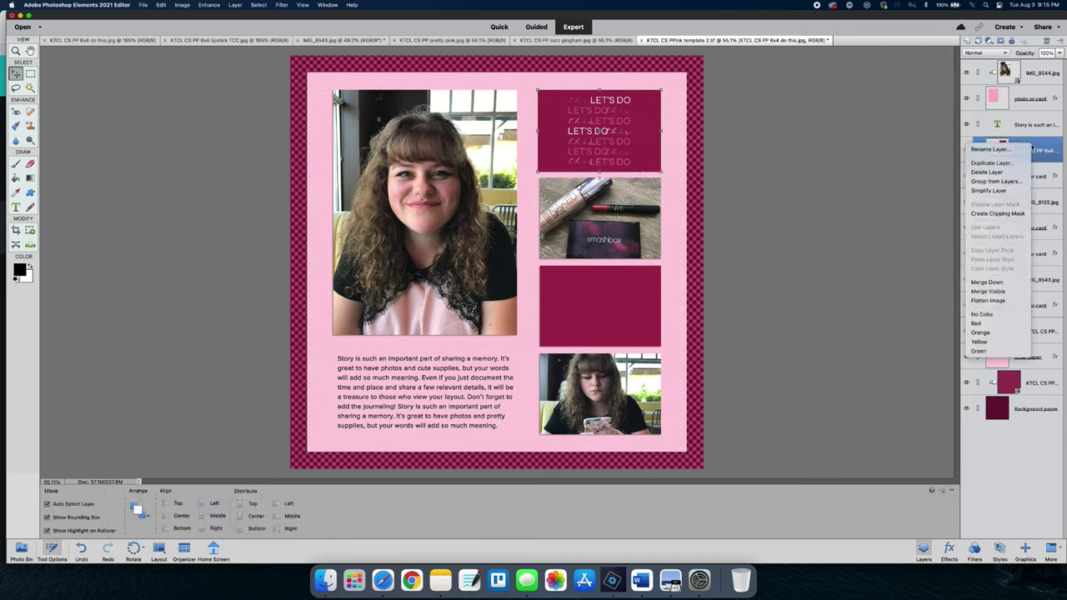
{"action": "left_click", "coordinate": [1000, 213]}
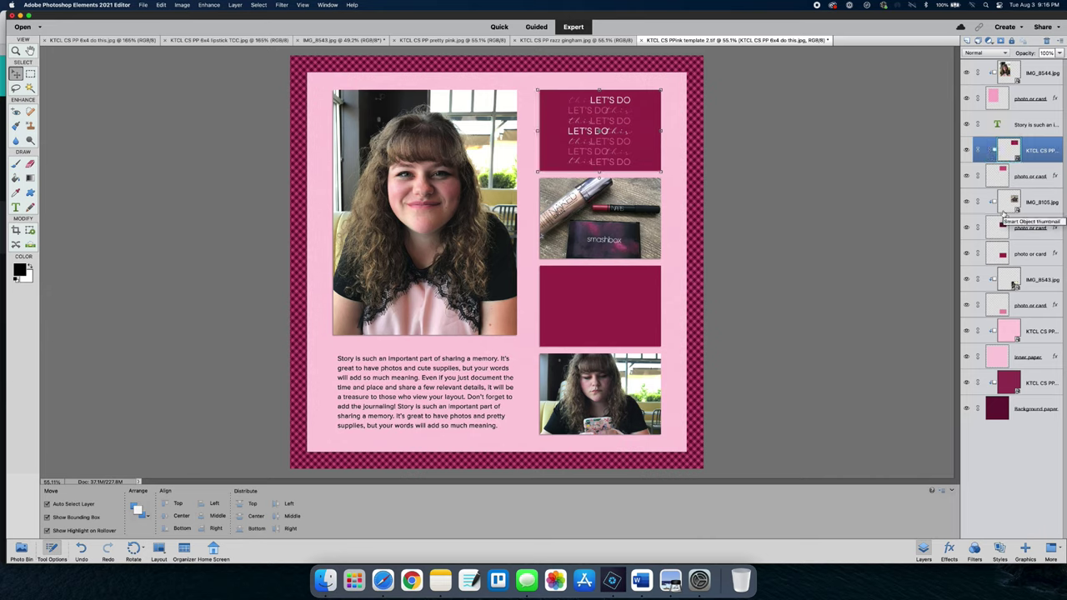
{"action": "left_click", "coordinate": [891, 175]}
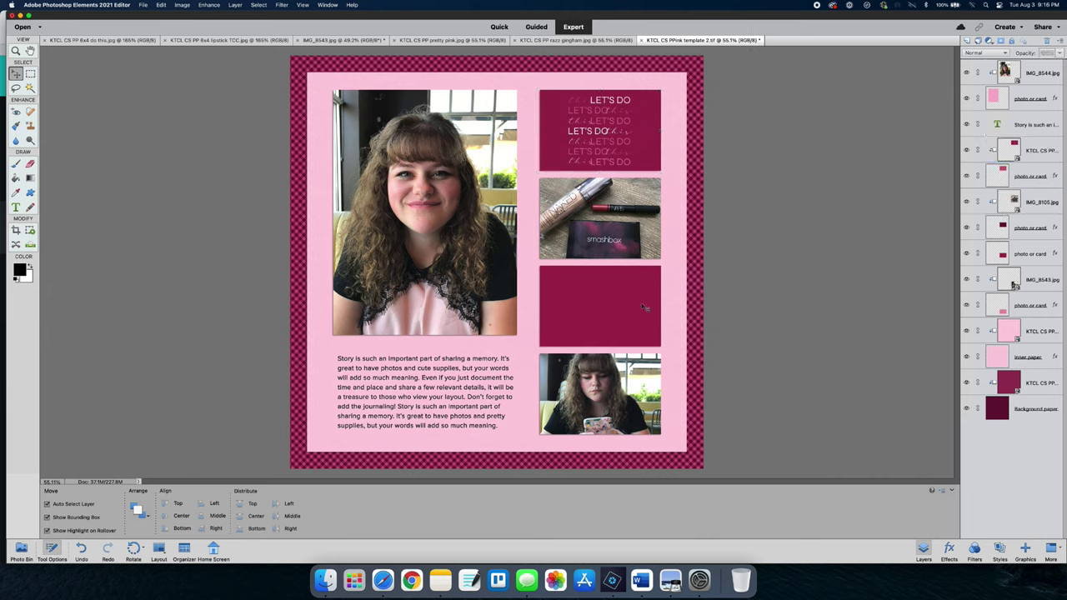
Add the KTCL CS PP 6x4 lipstick TCC card, scale it to about 61% and position it over the third right-column placeholder.
{"action": "left_click", "coordinate": [582, 314]}
{"action": "left_click", "coordinate": [22, 548]}
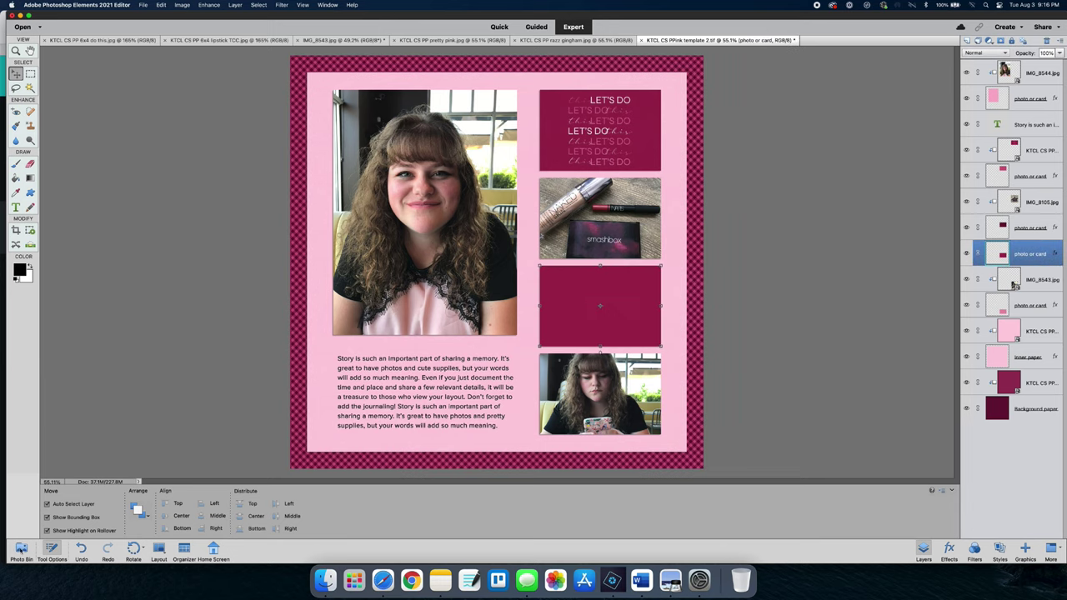
{"action": "left_click_drag", "start_coordinate": [130, 517], "coordinate": [454, 242]}
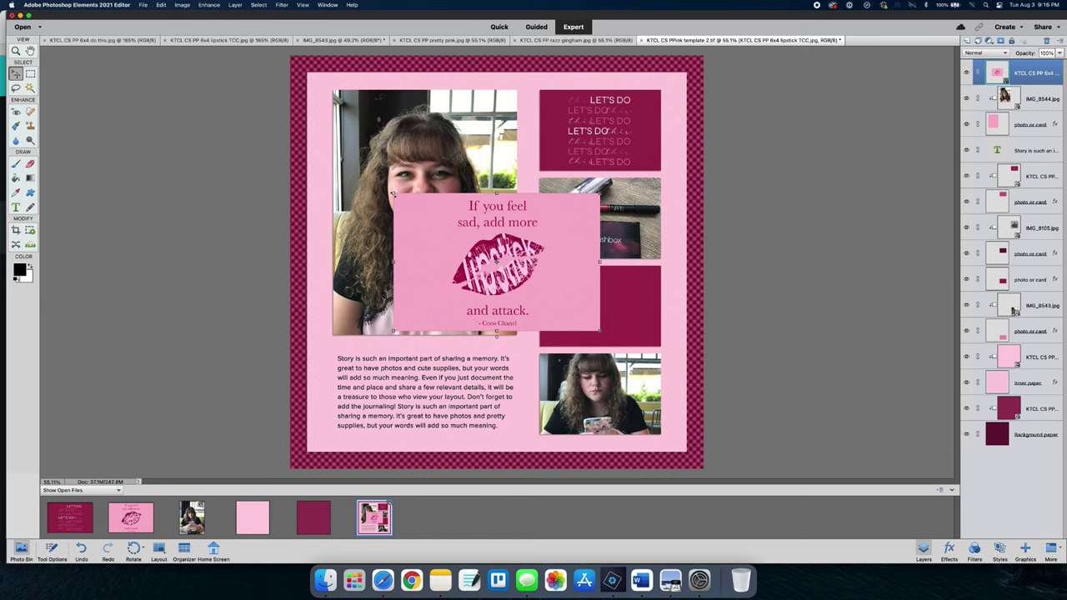
{"action": "left_click_drag", "start_coordinate": [393, 192], "coordinate": [458, 240]}
{"action": "left_click_drag", "start_coordinate": [597, 310], "coordinate": [630, 317]}
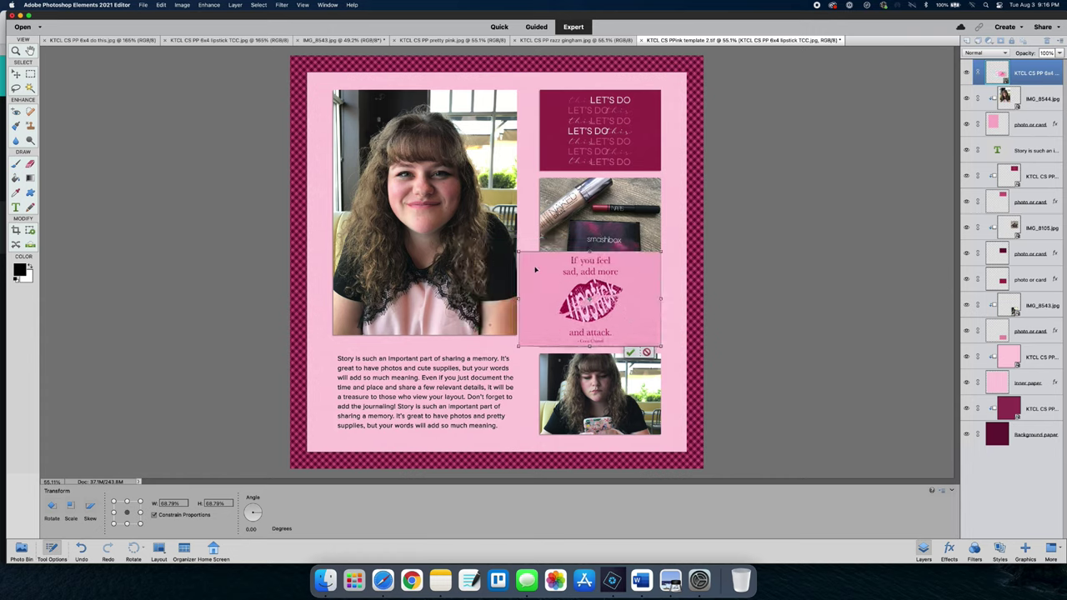
{"action": "left_click_drag", "start_coordinate": [517, 251], "coordinate": [535, 262]}
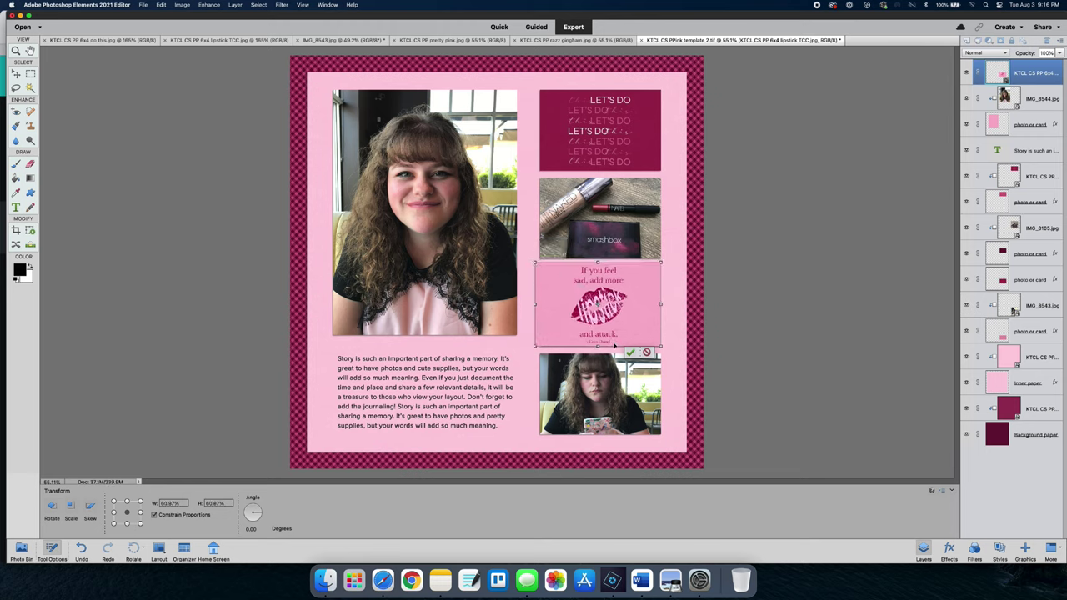
{"action": "key", "text": "Return"}
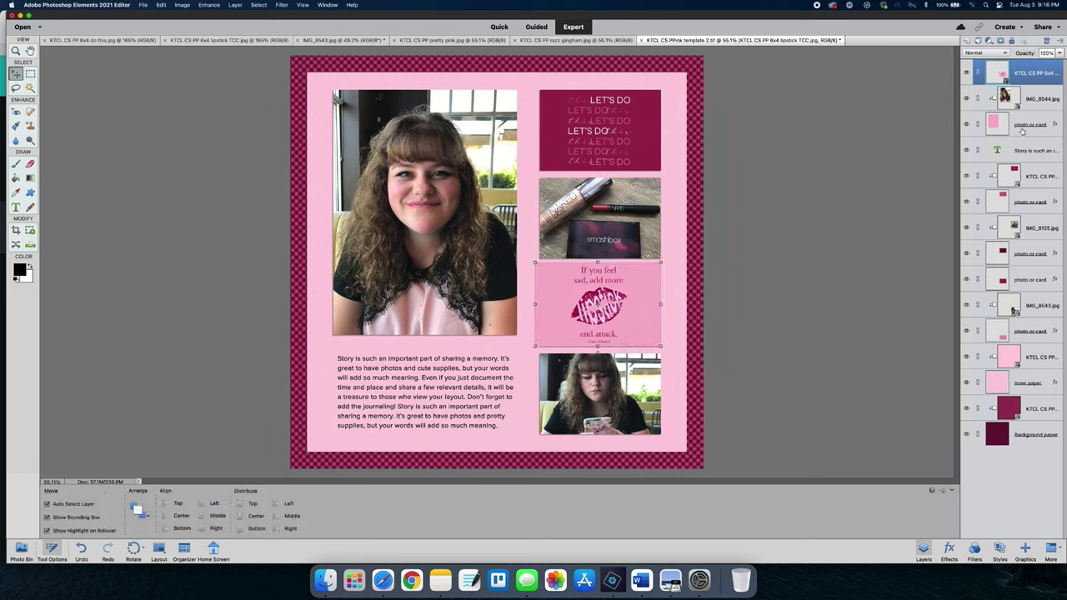
Clip the lipstick card to the third right-column placeholder, with its layer directly above that placeholder's, and centre the card within it.
{"action": "left_click_drag", "start_coordinate": [1040, 75], "coordinate": [1030, 260]}
{"action": "right_click", "coordinate": [1031, 255]}
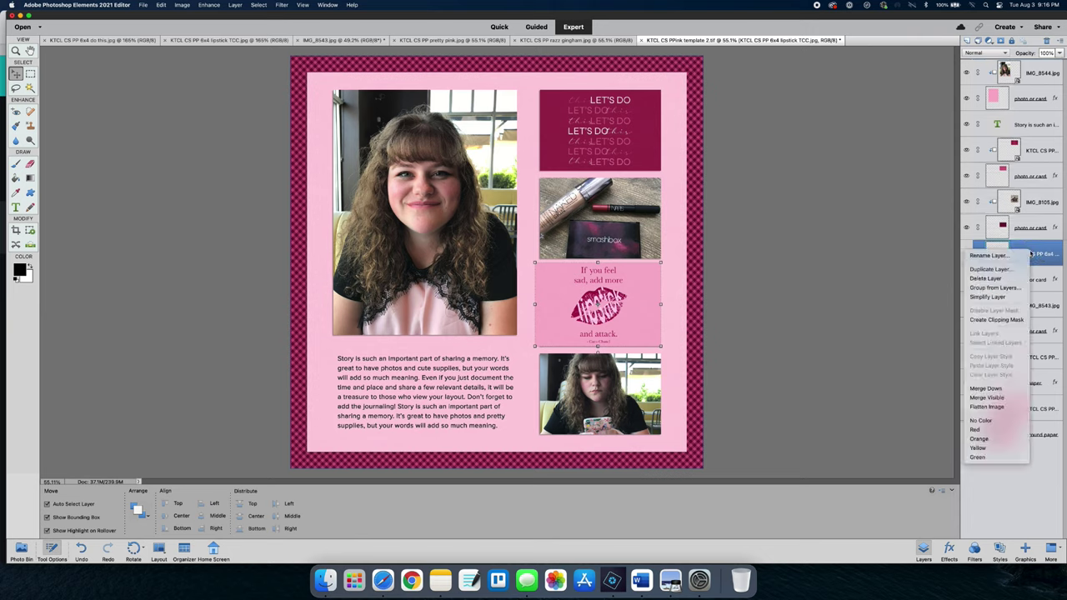
{"action": "left_click", "coordinate": [1012, 319]}
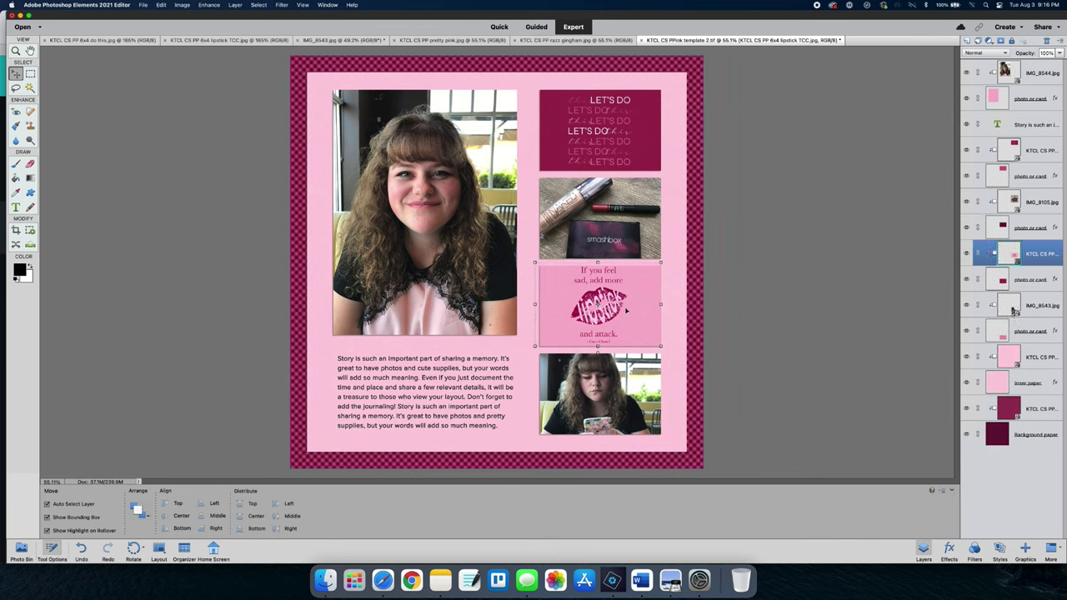
{"action": "left_click_drag", "start_coordinate": [626, 311], "coordinate": [648, 298]}
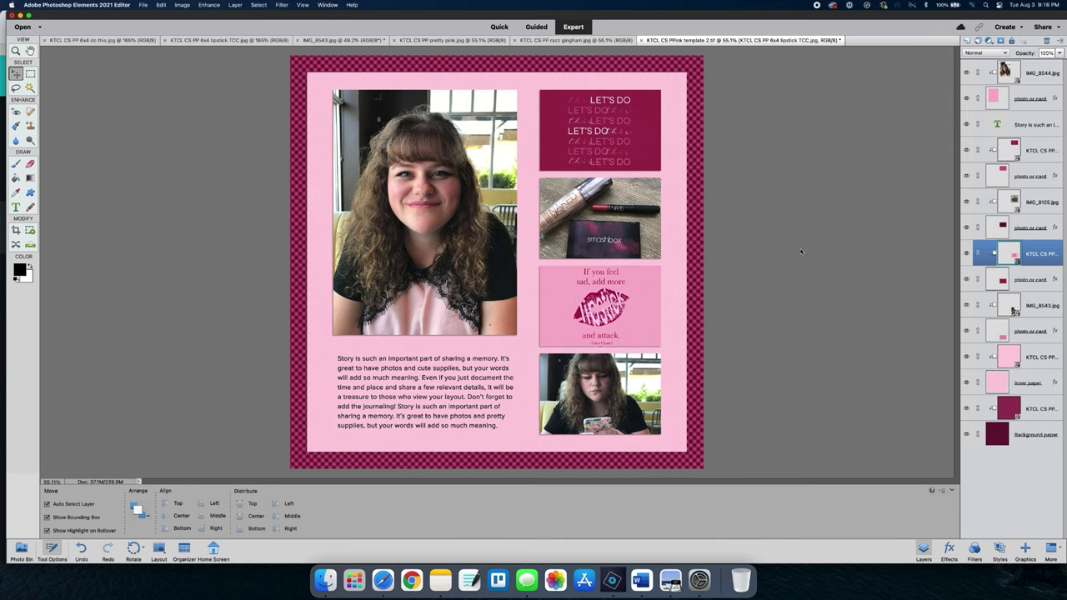
{"action": "left_click", "coordinate": [801, 251]}
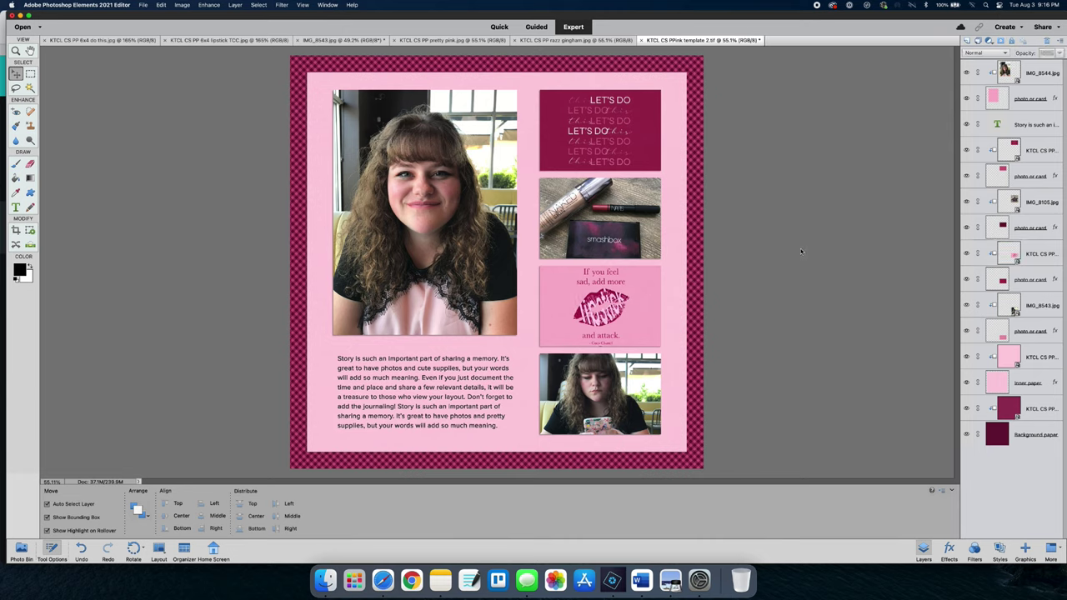
{"action": "left_click", "coordinate": [410, 398]}
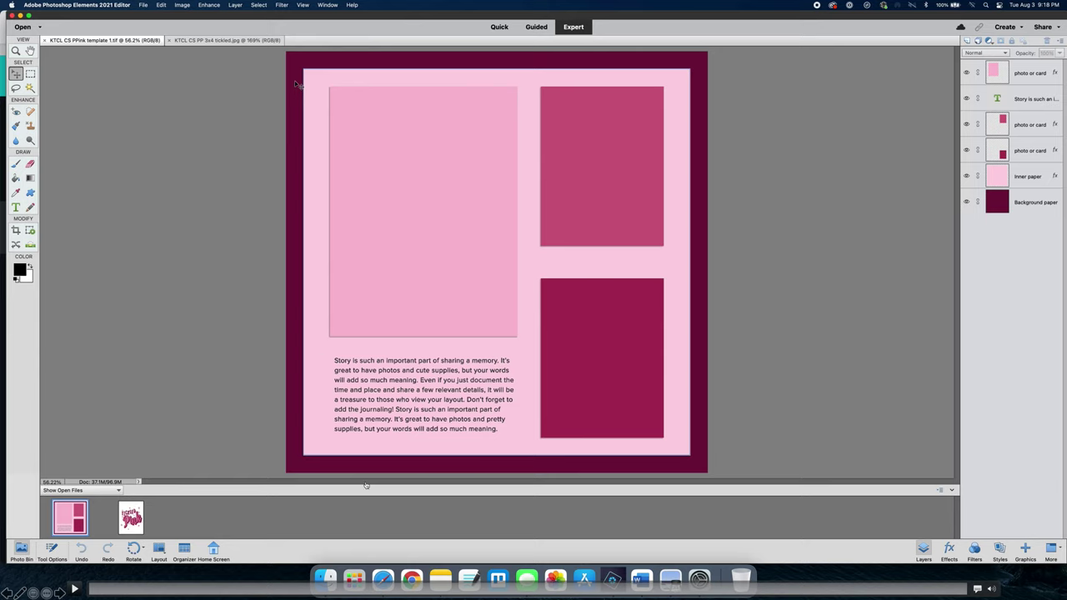
{"action": "key", "text": "space"}
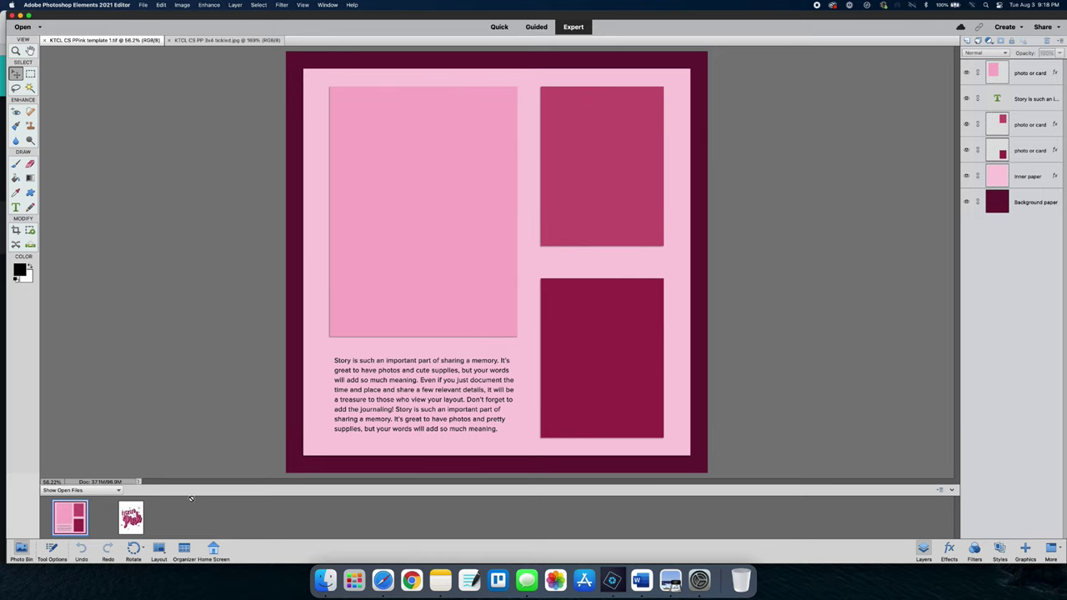
Add the KTCL CS PP 3x4 tickled card to KTCL CS PPink template 1 and align it with the large placeholder's upper-left corner.
{"action": "left_click", "coordinate": [130, 517]}
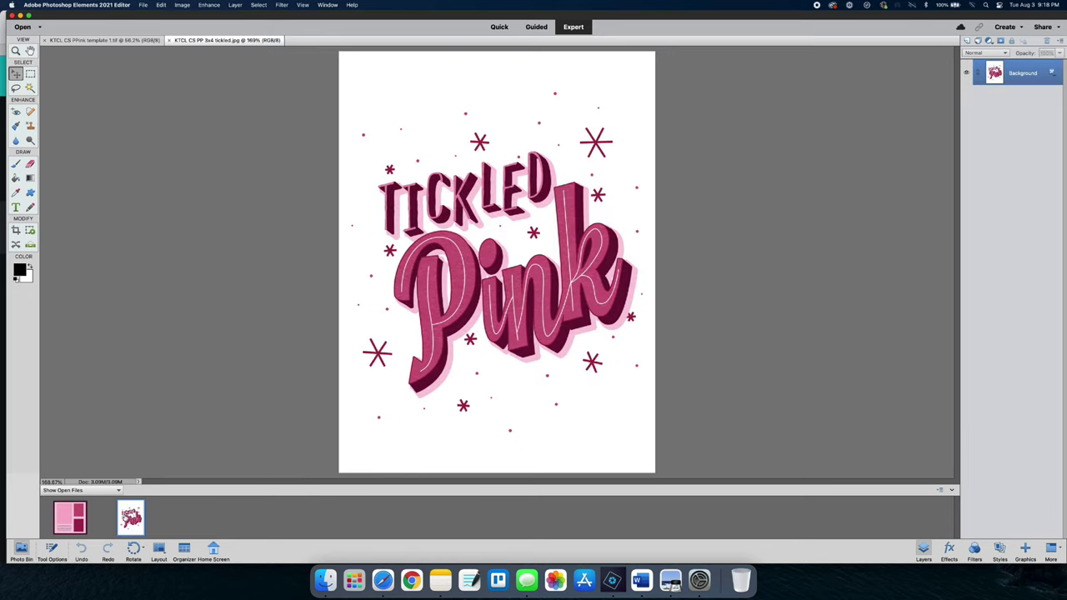
{"action": "left_click", "coordinate": [56, 523]}
{"action": "left_click_drag", "start_coordinate": [131, 519], "coordinate": [427, 241]}
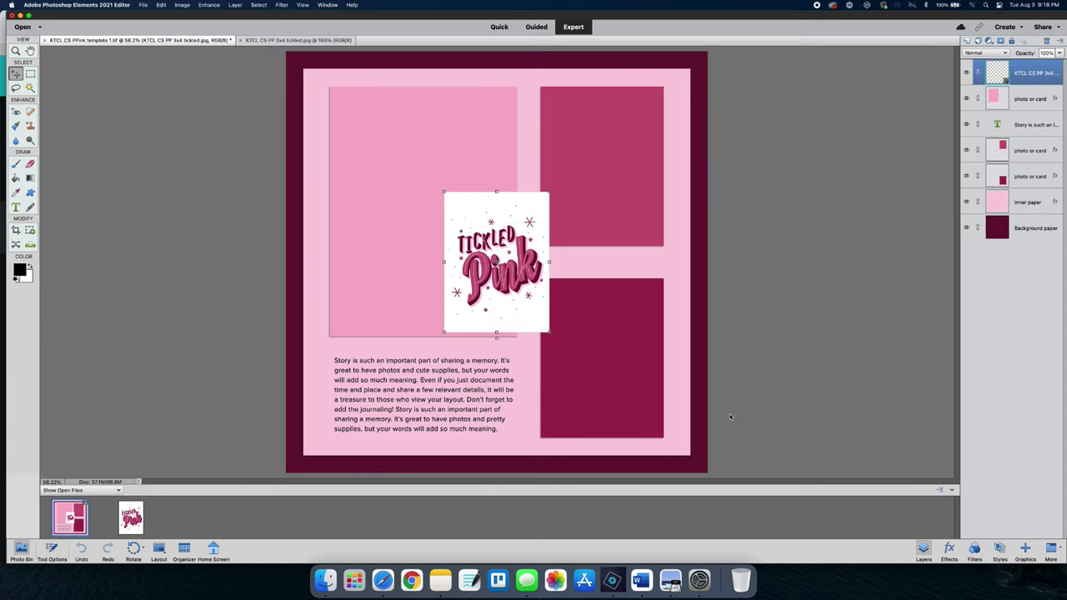
{"action": "left_click_drag", "start_coordinate": [497, 261], "coordinate": [404, 153]}
{"action": "left_click", "coordinate": [490, 345]}
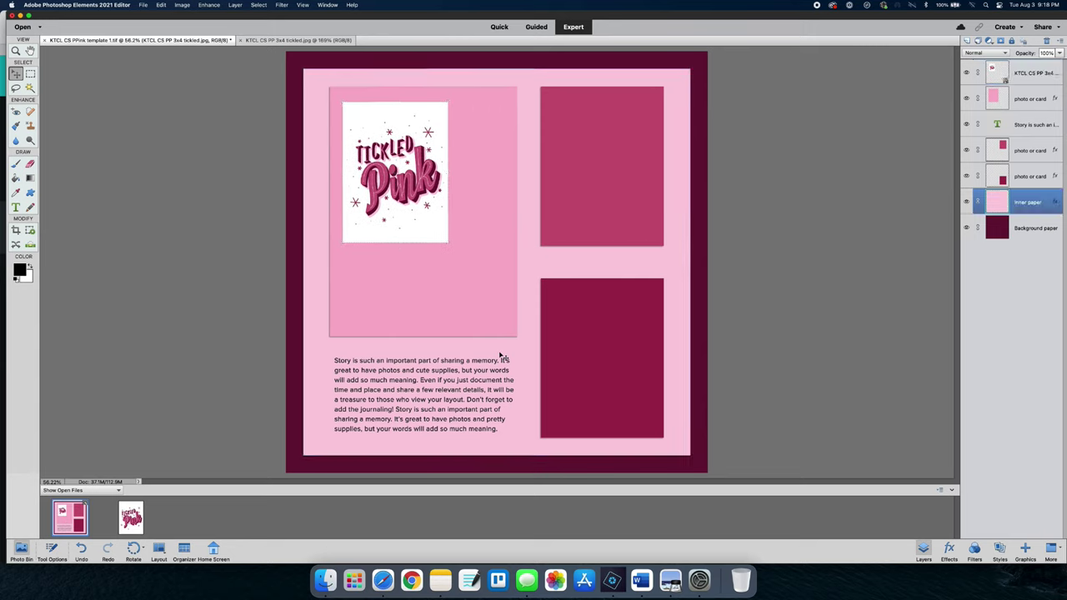
{"action": "left_click", "coordinate": [395, 171]}
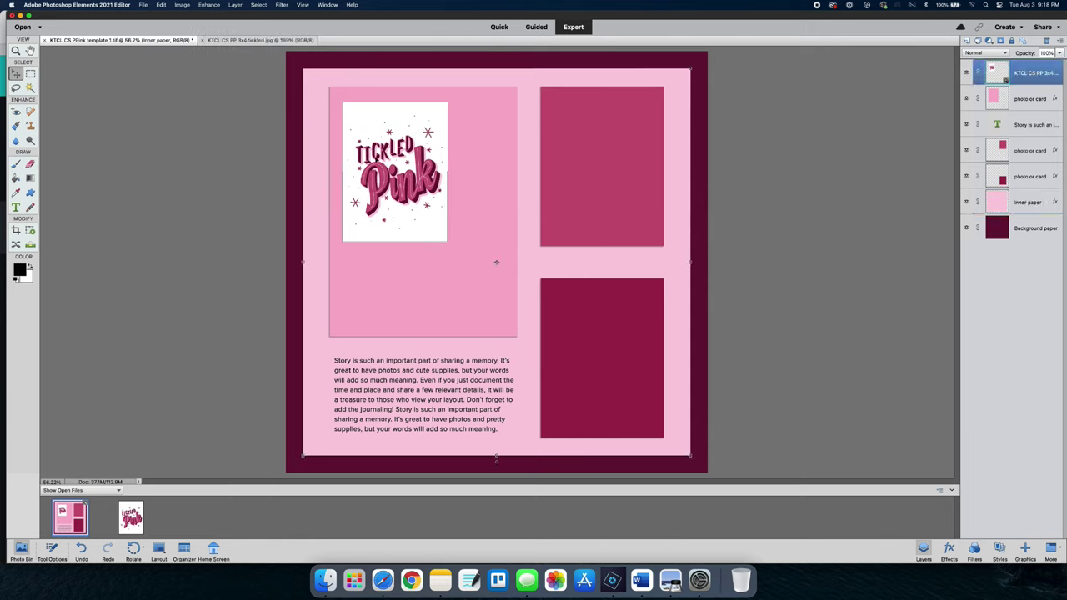
{"action": "left_click_drag", "start_coordinate": [383, 139], "coordinate": [372, 125]}
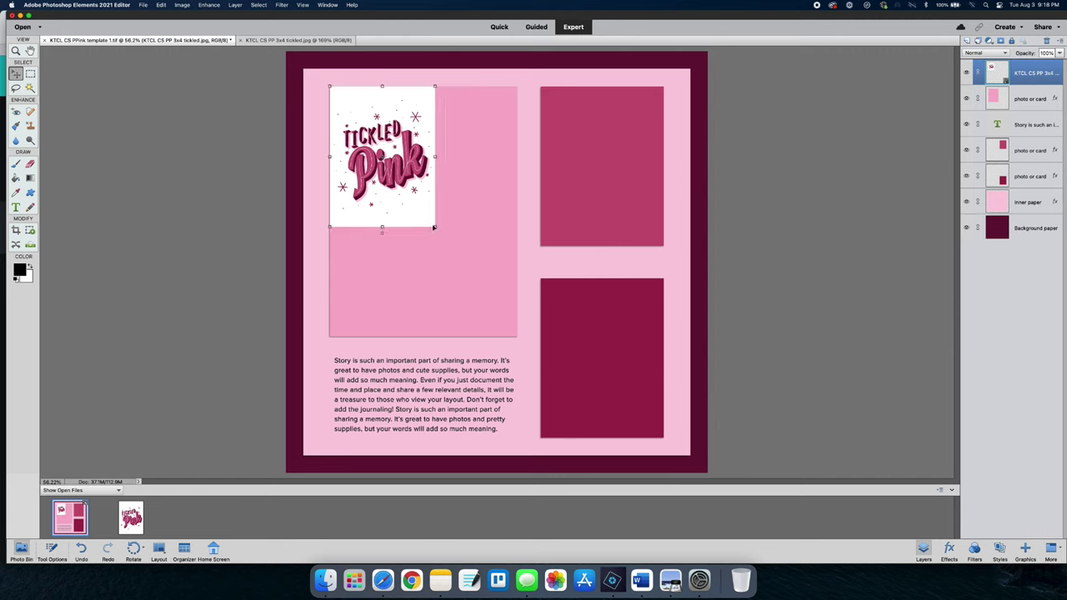
Enlarge the tickled card until it slightly overlaps the large placeholder's edges and reposition it to cover the whole placeholder.
{"action": "left_click_drag", "start_coordinate": [434, 226], "coordinate": [499, 344]}
{"action": "left_click_drag", "start_coordinate": [468, 285], "coordinate": [463, 285]}
{"action": "left_click", "coordinate": [489, 344]}
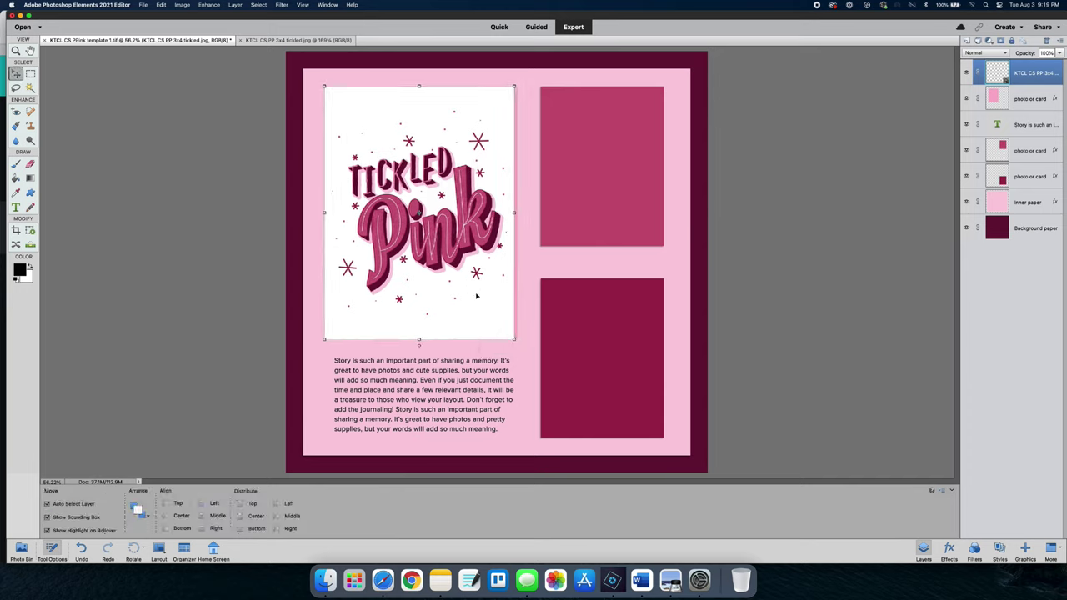
{"action": "left_click_drag", "start_coordinate": [515, 339], "coordinate": [516, 343]}
{"action": "left_click_drag", "start_coordinate": [490, 291], "coordinate": [493, 290]}
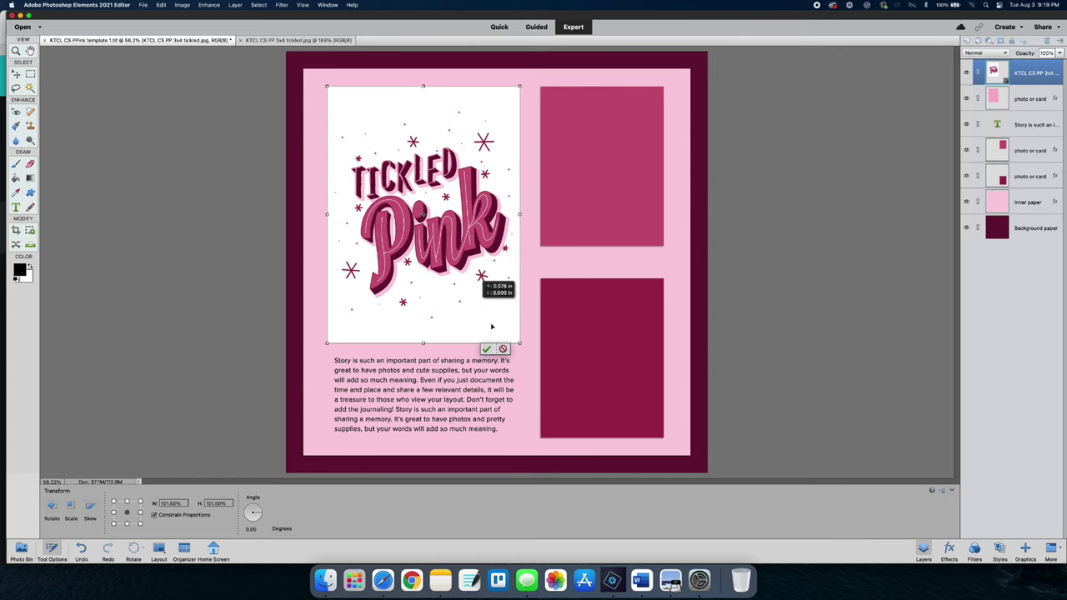
{"action": "left_click", "coordinate": [491, 349]}
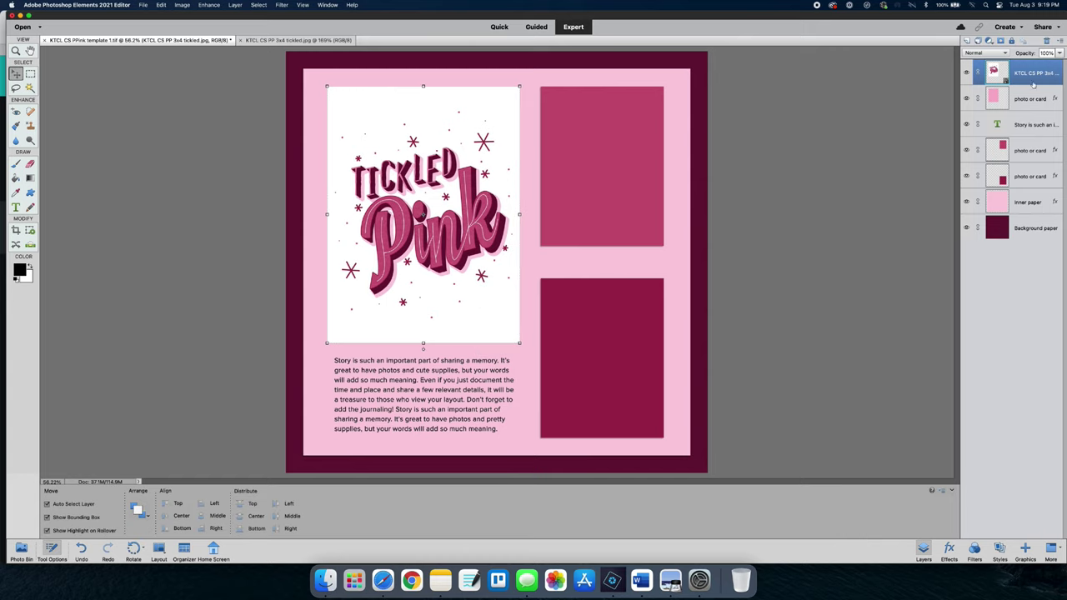
Clip the tickled card to the large placeholder with a clipping mask and deselect it.
{"action": "right_click", "coordinate": [974, 73]}
{"action": "left_click", "coordinate": [1006, 140]}
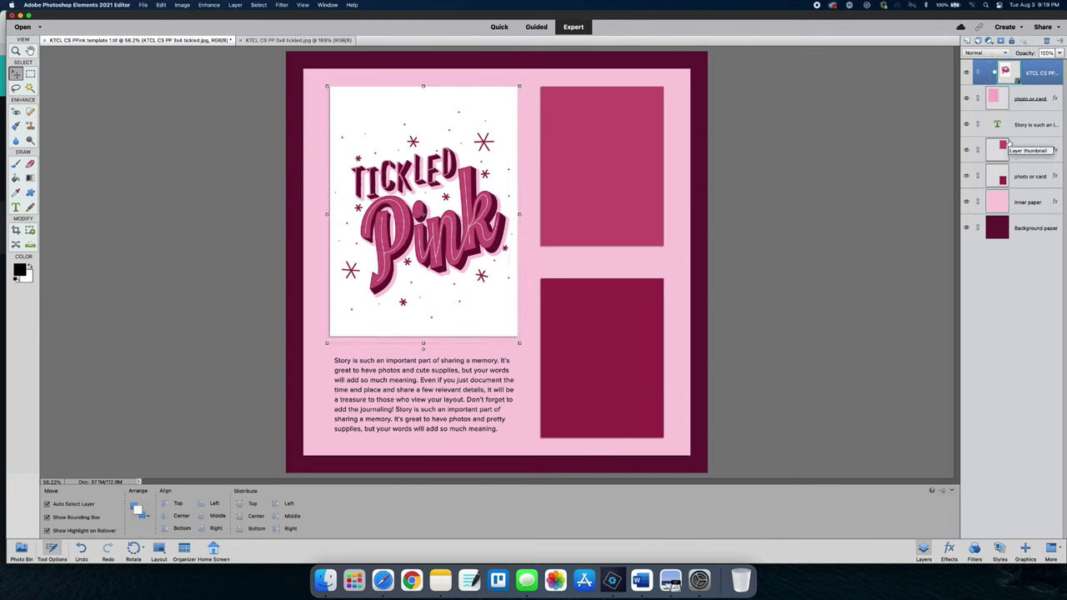
{"action": "left_click", "coordinate": [885, 206]}
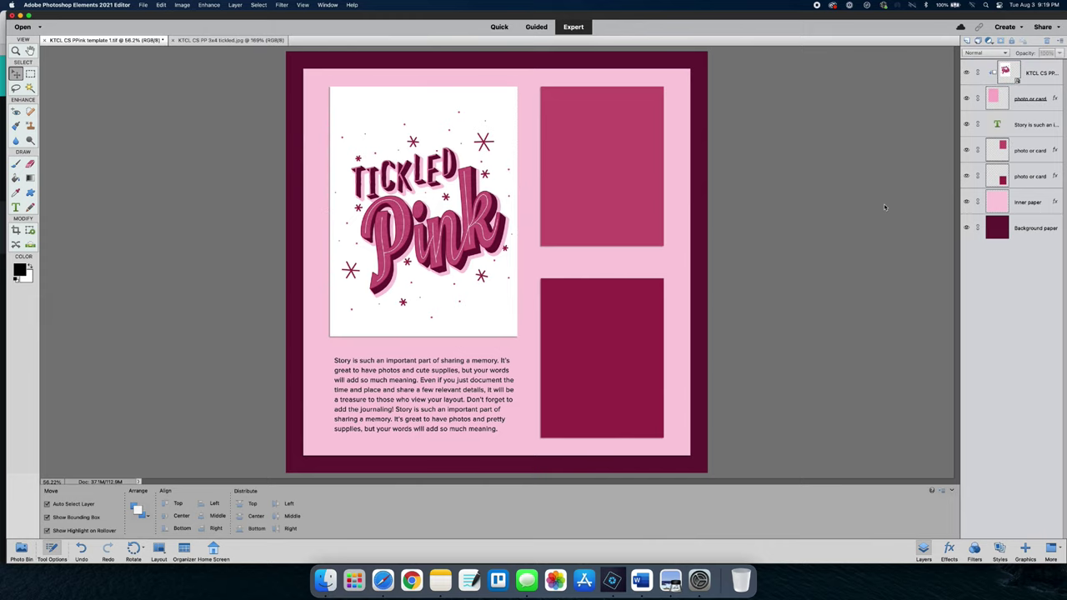